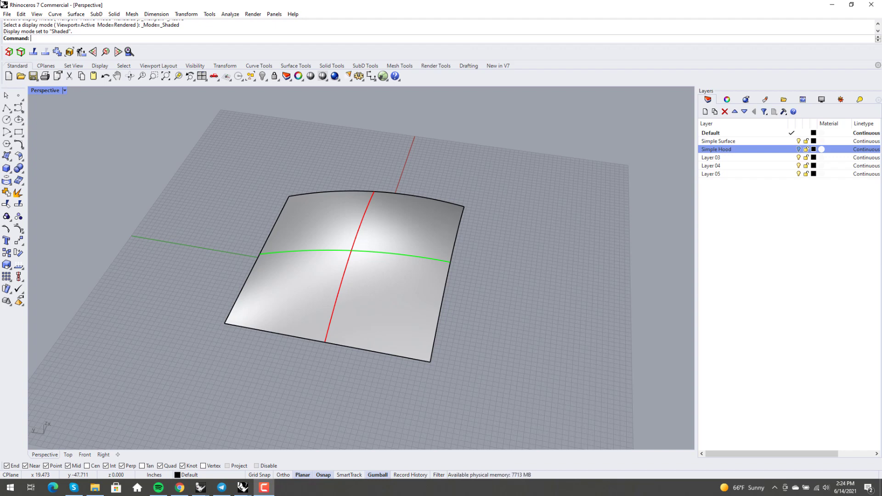
Split the hood surface along a V-direction isocurve placed off-centre, with Shrink set to No.
right_click_drag(550, 311, 393, 311)
left_click(393, 309)
left_click(472, 313)
right_click_drag(472, 312, 394, 266)
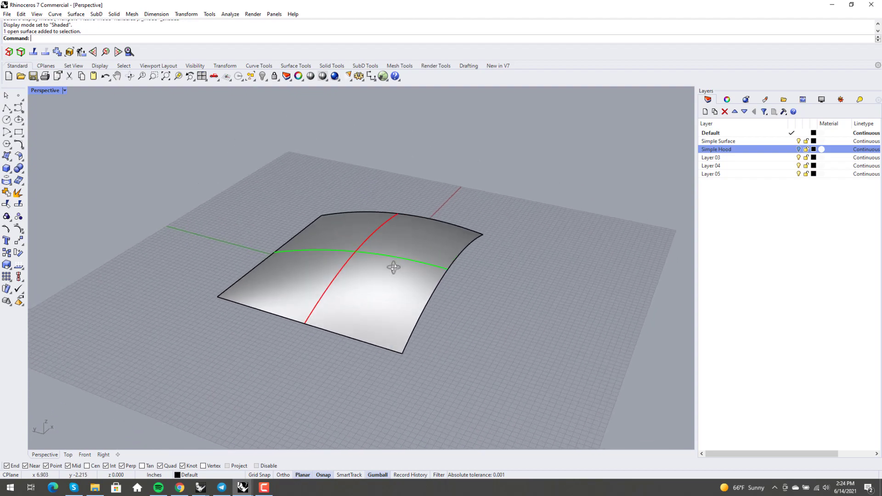
key("ctrl+shift+s")
left_click(394, 267)
right_click_drag(367, 287, 389, 285)
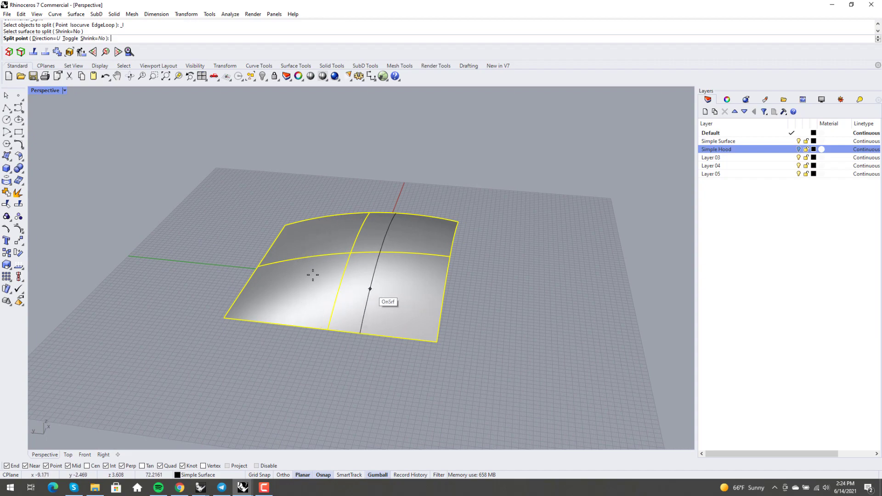
type("t")
key("Return")
right_click_drag(339, 261, 334, 292)
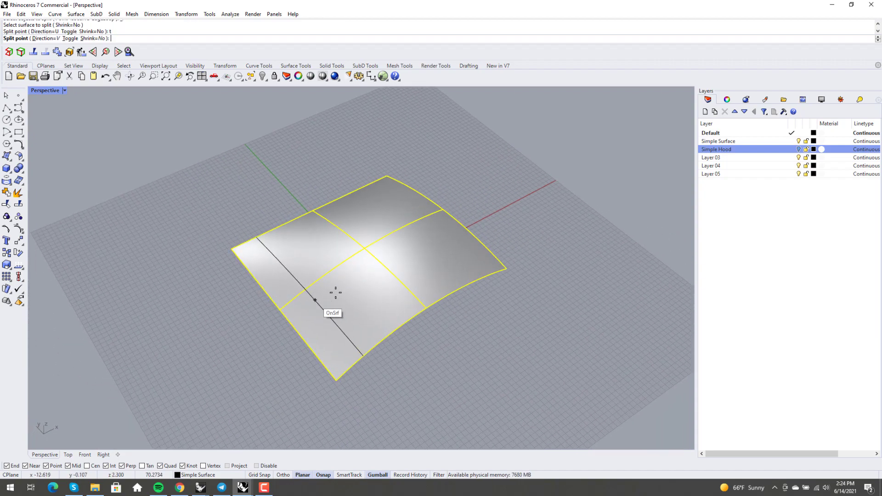
left_click(414, 242)
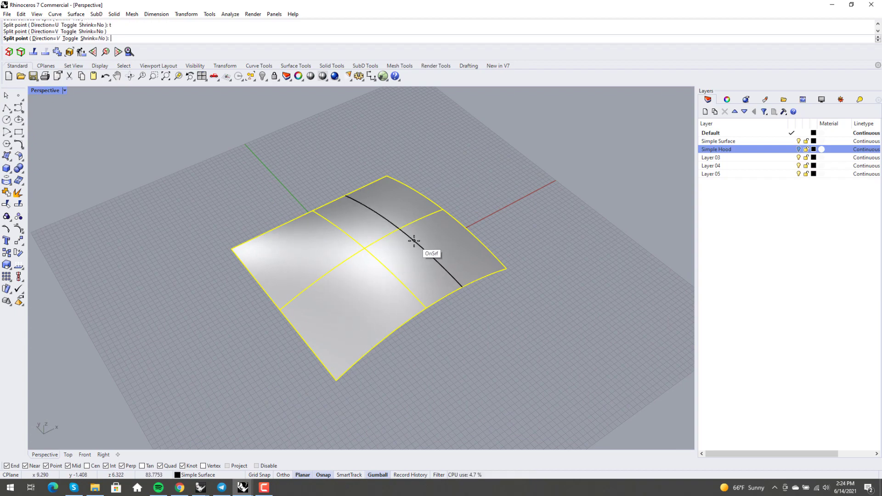
key("Return")
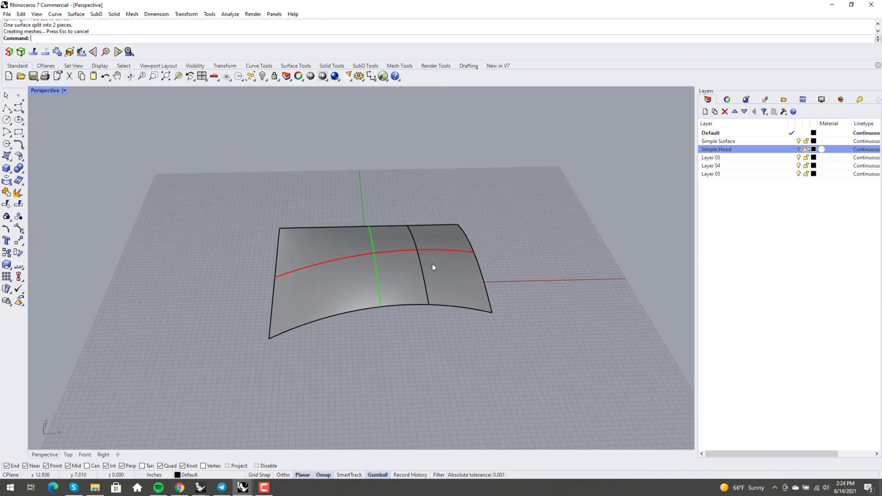
Hide the smaller surface piece produced by the isocurve split.
left_click(432, 264)
right_click_drag(432, 264, 444, 316)
left_click(430, 332)
left_click(443, 289)
middle_click(444, 315)
left_click(424, 308)
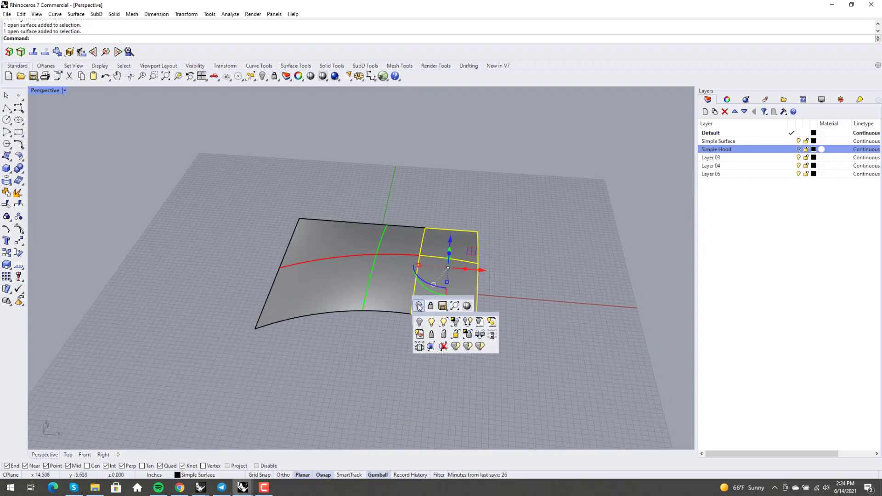
left_click(419, 306)
mouse_move(418, 307)
right_mouse_down()
mouse_move(422, 273)
mouse_move(410, 297)
right_mouse_up()
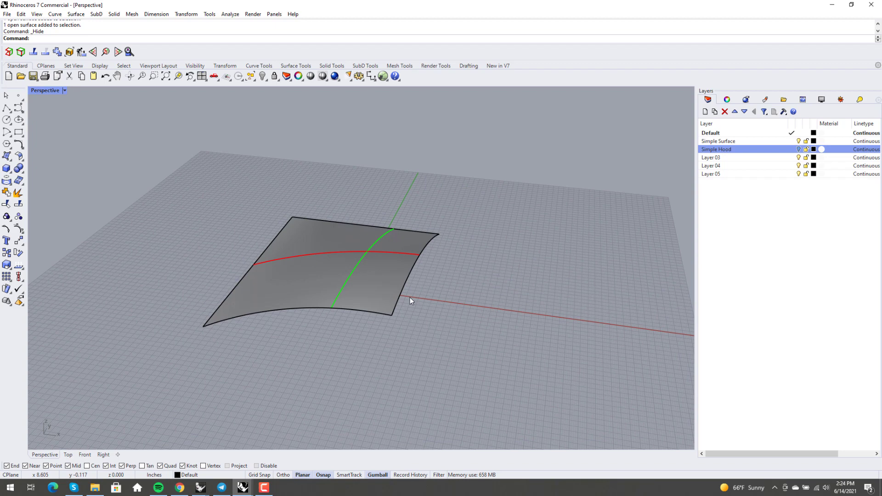
Duplicate the remaining surface's split edge as a curve and show the curve's control points.
type("DupEdge")
key("Return")
left_click(407, 284)
key("Return")
right_click_drag(432, 312, 344, 311)
key("F10")
Show the control points of the remaining split surface to compare them with its visible boundary.
right_click_drag(427, 265, 250, 247)
left_click(399, 286)
key("F10")
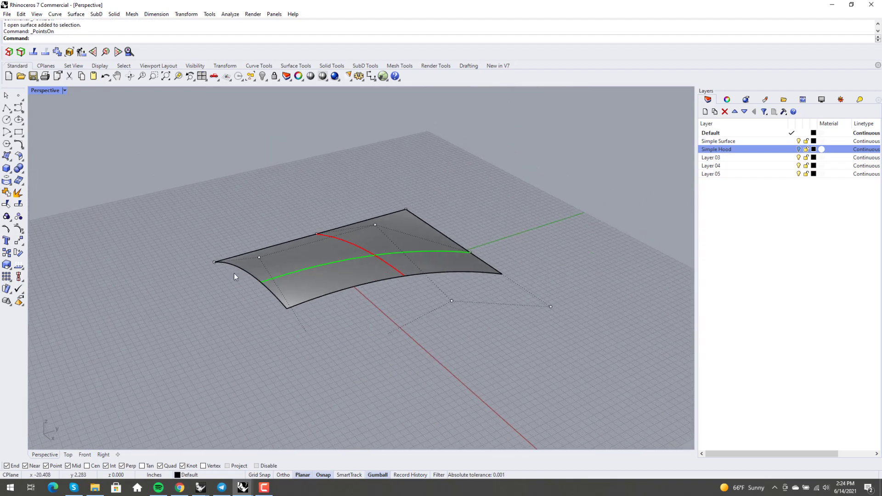
right_click_drag(310, 257, 294, 283)
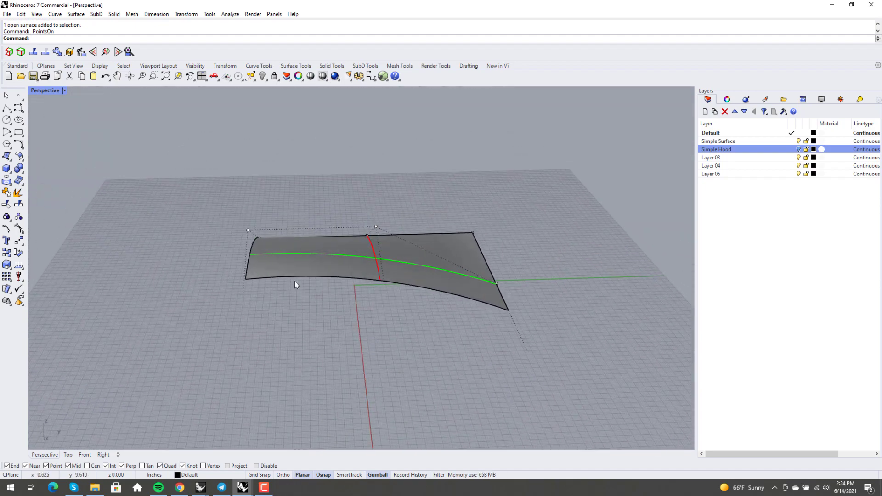
Delete the duplicated edge curve along the split edge.
left_click(298, 278)
left_click(363, 299)
right_click_drag(299, 315, 298, 324)
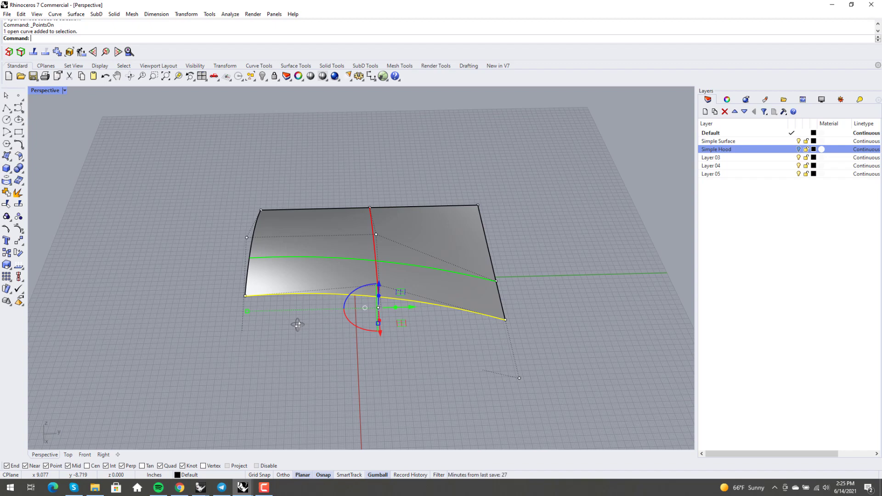
key("Delete")
Untrim the split edge of the remaining surface to restore its full extent.
type("untrim")
key("Return")
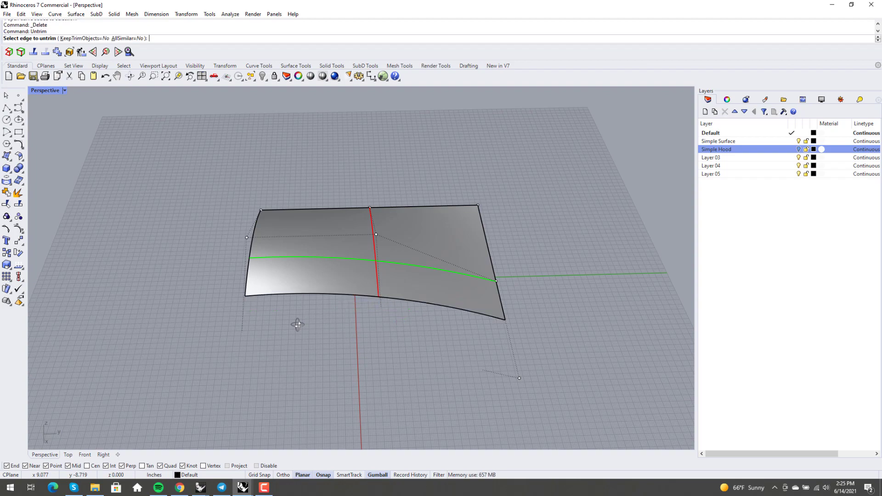
left_click(322, 293)
right_click_drag(326, 299, 413, 315)
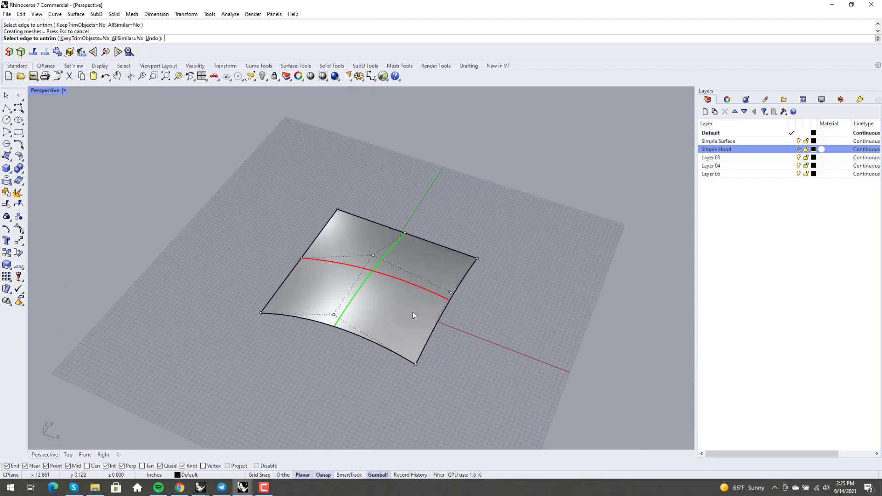
right_click_drag(420, 291, 410, 296)
scroll(315, 280, "up", 2)
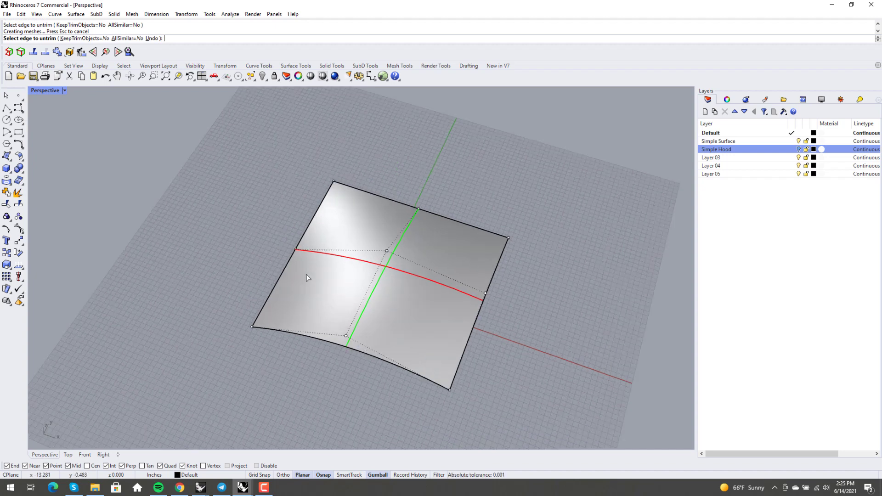
Draw a diagonal line between two opposite surface edges and extrude it vertically through the surface as a cutter.
left_click(275, 284)
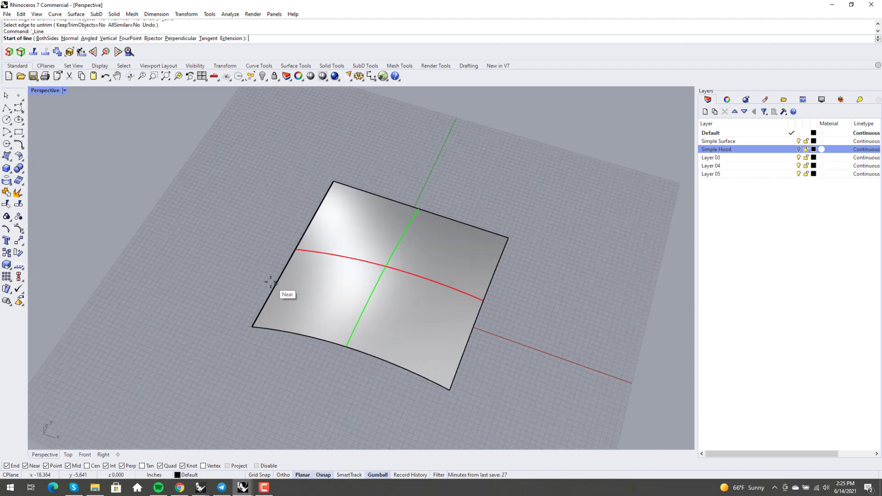
left_click(490, 286)
right_click_drag(490, 285, 412, 322)
left_click(443, 296)
left_click(446, 296)
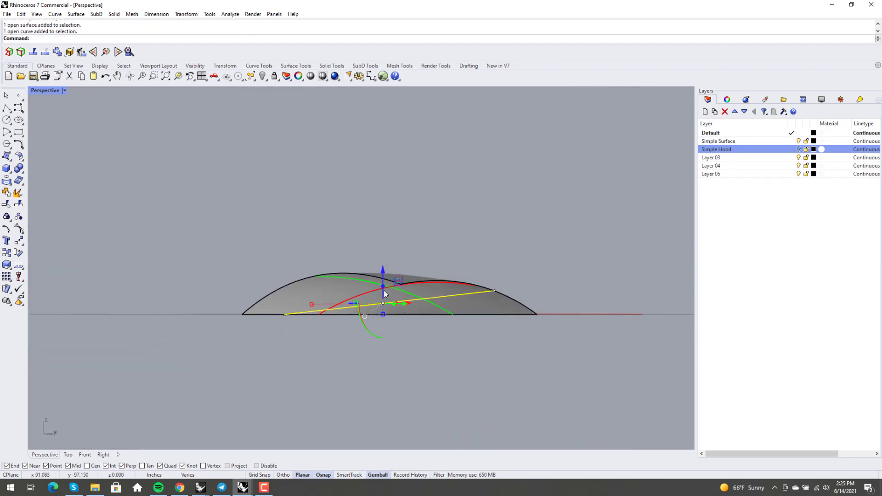
left_click_drag(383, 286, 423, 224)
right_click_drag(422, 225, 351, 312)
Split the curved surface with the vertical extruded surface and delete the cutter.
type("Sp")
key("Return")
left_click(346, 337)
key("Return")
left_click(339, 294)
key("Return")
right_click_drag(339, 294, 436, 327)
left_click(366, 281)
key("Delete")
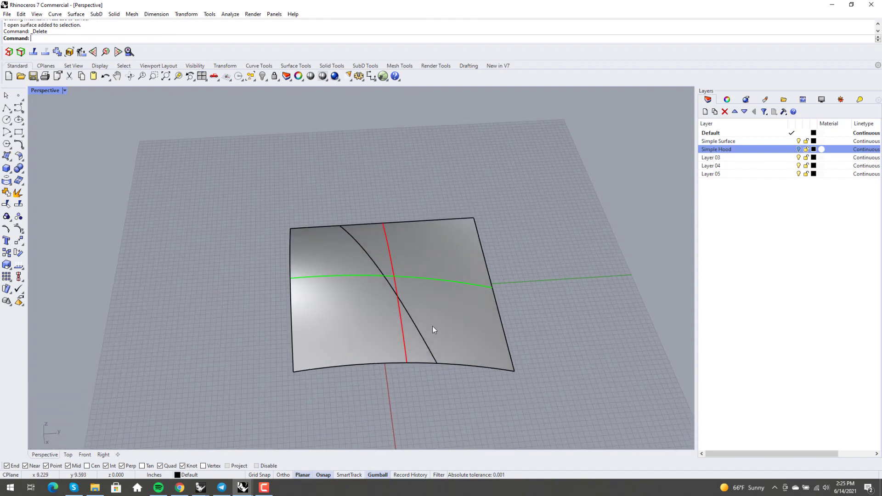
Duplicate the diagonal split edge as a curve and show its control points for inspection.
type("DupEdge")
key("Return")
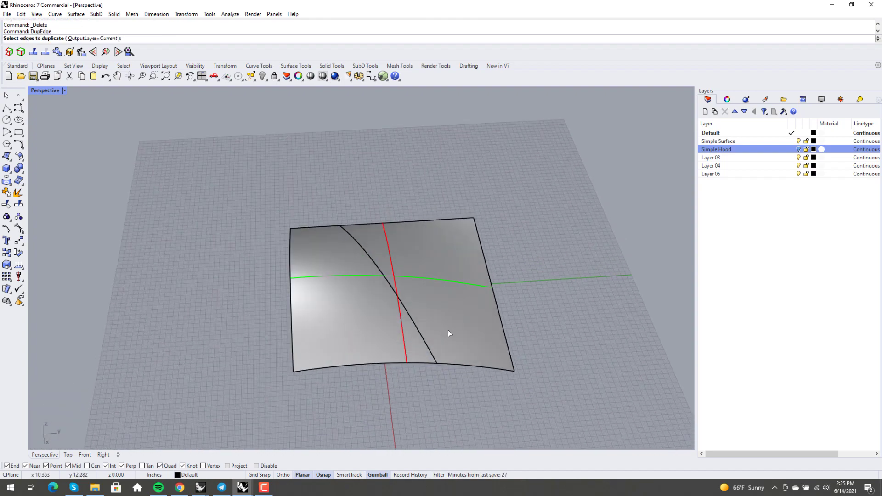
left_click(431, 352)
left_click(453, 373)
key("Return")
key("F10")
right_click_drag(465, 389, 322, 299)
right_click_drag(257, 310, 393, 294)
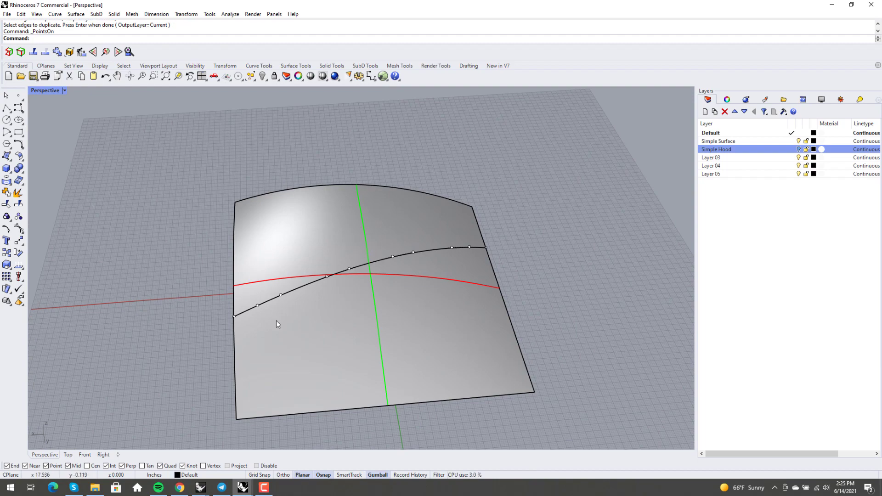
right_click_drag(321, 301, 334, 280)
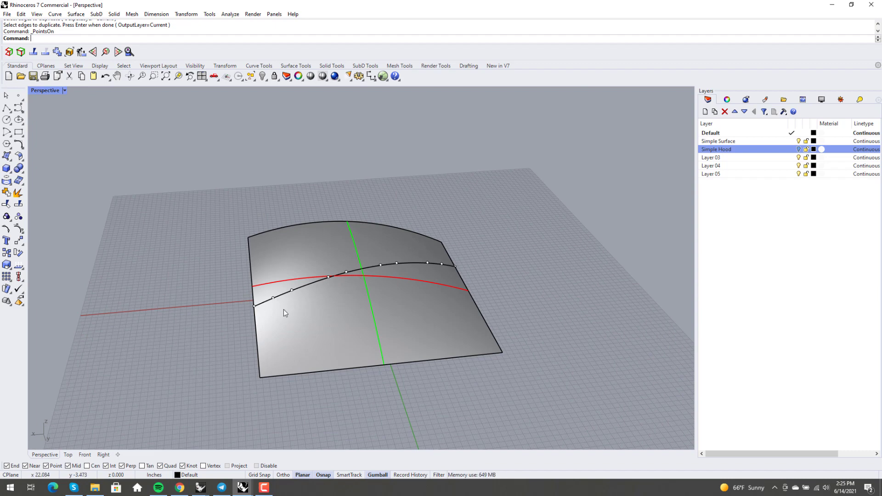
right_click_drag(476, 283, 313, 329)
scroll(317, 329, "down", 3)
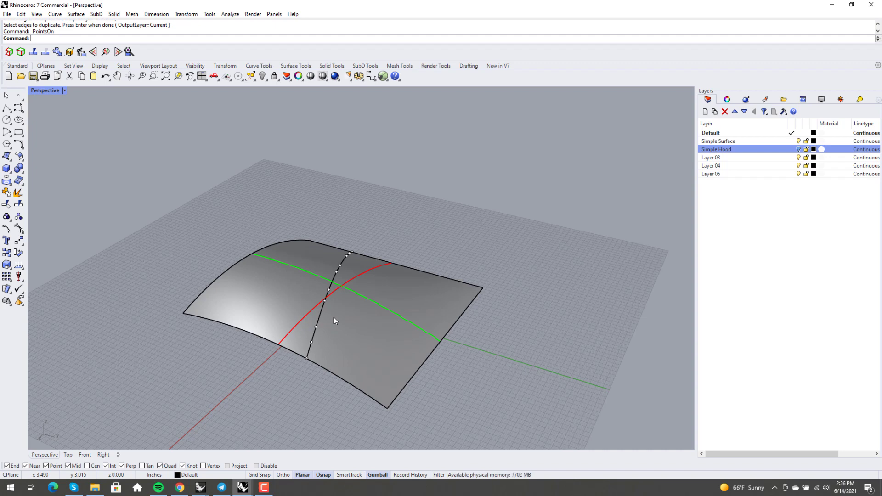
Turn off the control points and delete the duplicated diagonal edge curve.
key("Escape")
right_click_drag(381, 317, 330, 318)
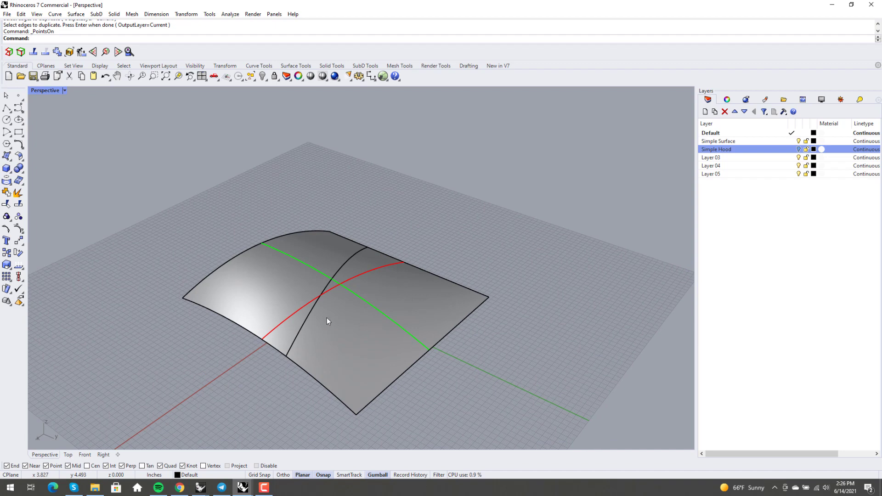
left_click(309, 317)
Delete the surface piece on one side of the diagonal split and untrim the diagonal edge of the remaining piece.
left_click(330, 327)
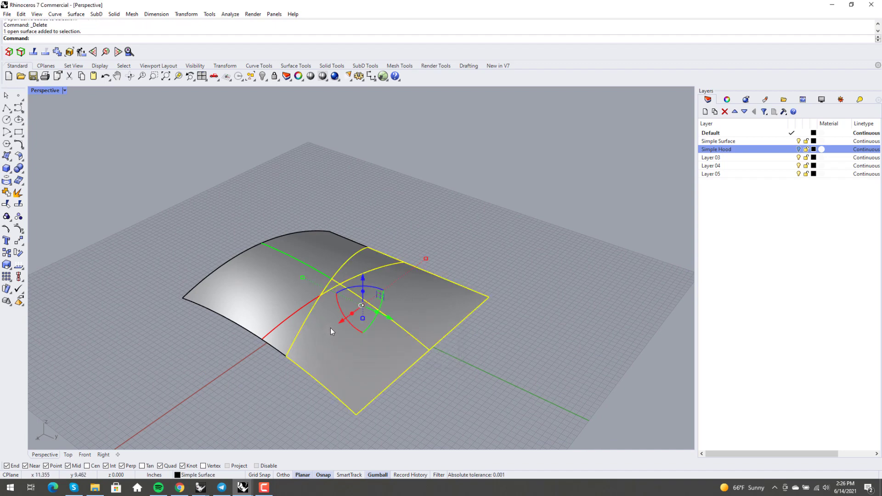
key("Delete")
type("Untrim")
key("Return")
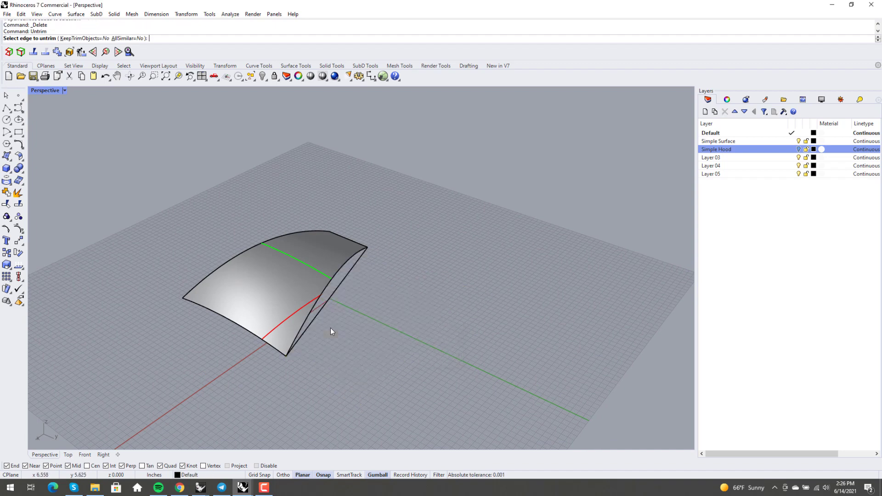
left_click(307, 320)
right_click_drag(305, 319, 332, 276)
left_click(332, 276)
key("Delete")
right_click_drag(343, 210, 374, 291)
key("ctrl+z")
Extrude the diagonal line vertically again so the new cutting surface passes through the untrimmed surface.
left_click(366, 257)
right_click_drag(366, 257, 332, 278)
left_click_drag(330, 278, 327, 184)
right_click_drag(338, 242, 336, 283)
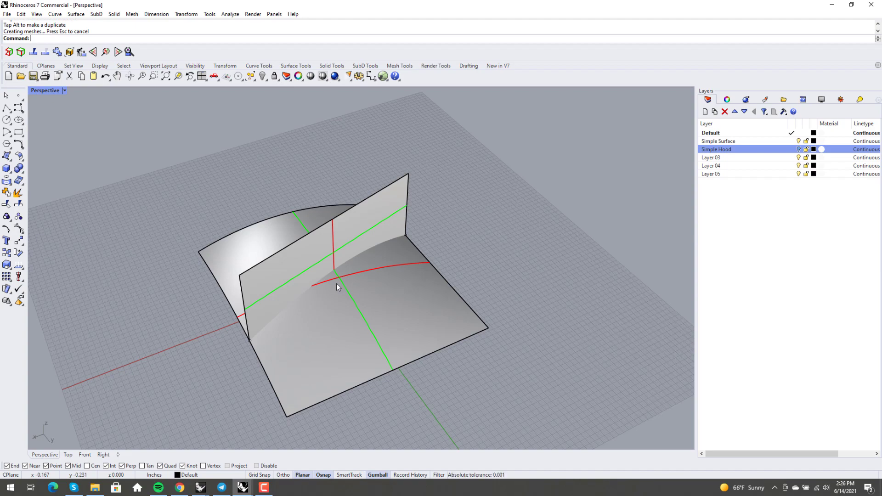
right_click_drag(349, 303, 458, 228)
right_click_drag(267, 314, 332, 229)
Split the untrimmed surface with the new vertical cutting surface, removing the cutter once the split is made.
type("split")
key("Return")
left_click(330, 225)
key("Return")
left_click(351, 306)
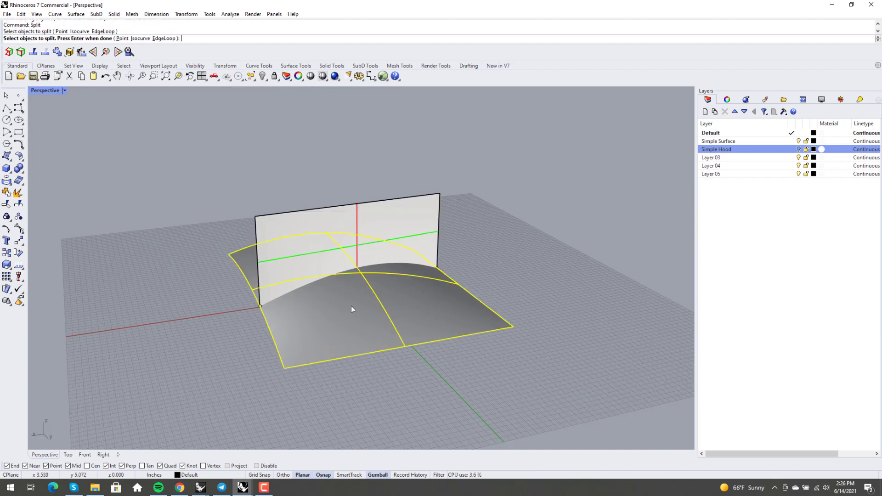
key("Return")
left_click(341, 244)
key("Delete")
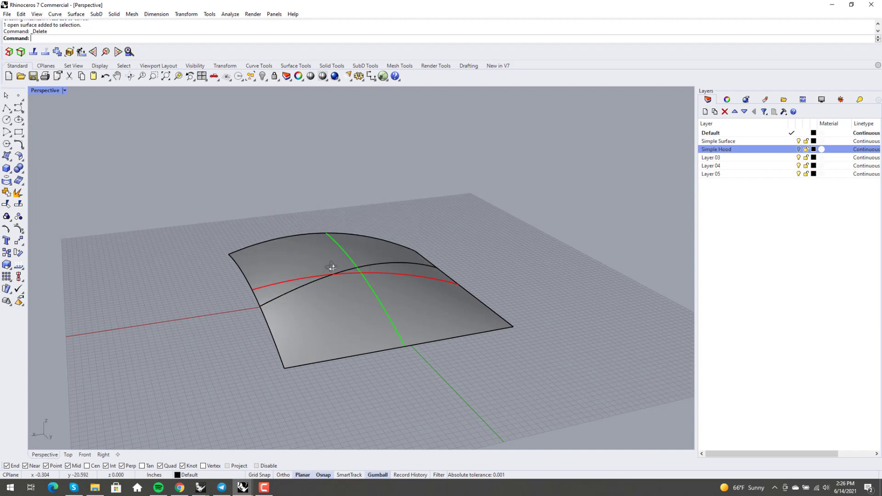
right_click_drag(340, 243, 335, 272)
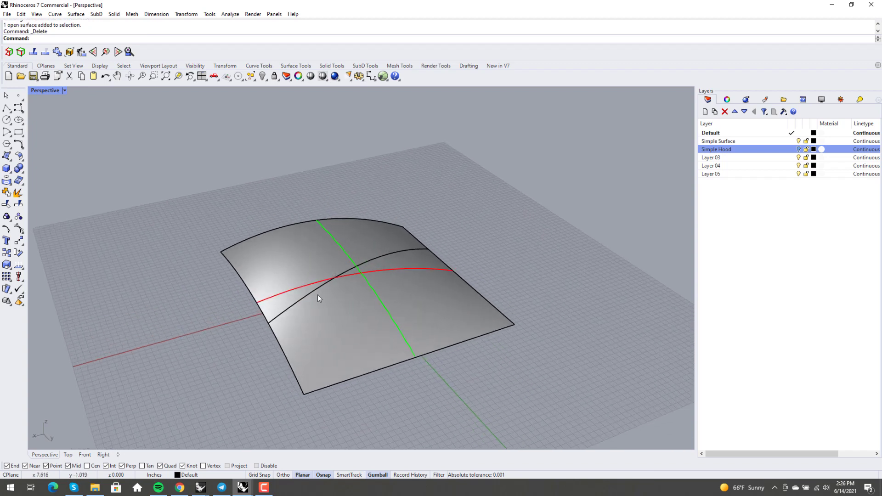
Run RefitTrim on the front surface's diagonal edge with ExtraKnotsPerSpan=0 and DeleteInput=Yes.
type("RefitTrim")
key("Return")
mouse_move(317, 295)
right_mouse_down()
mouse_move(319, 307)
mouse_move(325, 289)
mouse_move(329, 295)
right_mouse_up()
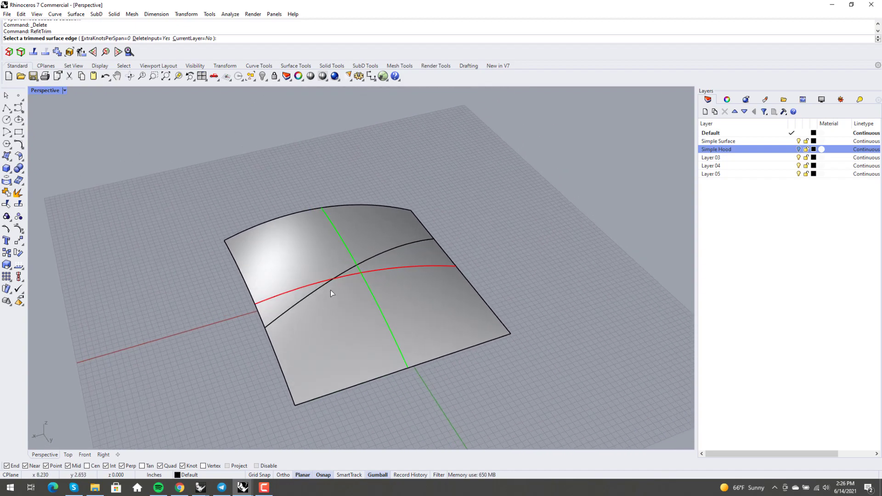
left_click(316, 292)
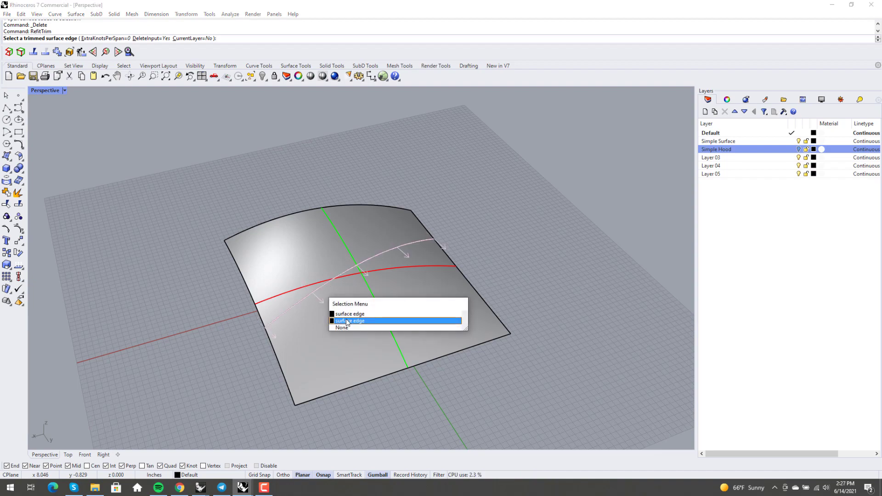
left_click(346, 321)
scroll(384, 312, "up", 5)
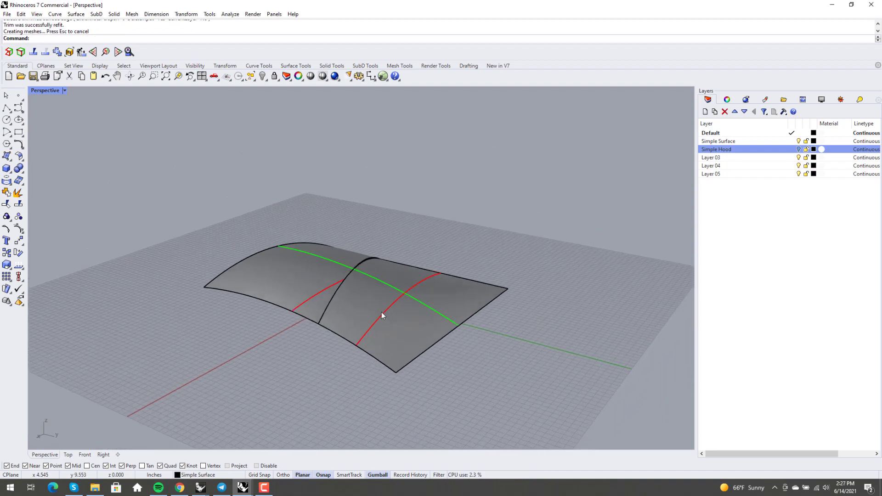
Set the viewport to Rendered display and delete the straight diagonal line beneath the surfaces.
middle_click(379, 314)
left_click(378, 312)
right_click_drag(374, 312, 362, 274)
left_click(329, 311)
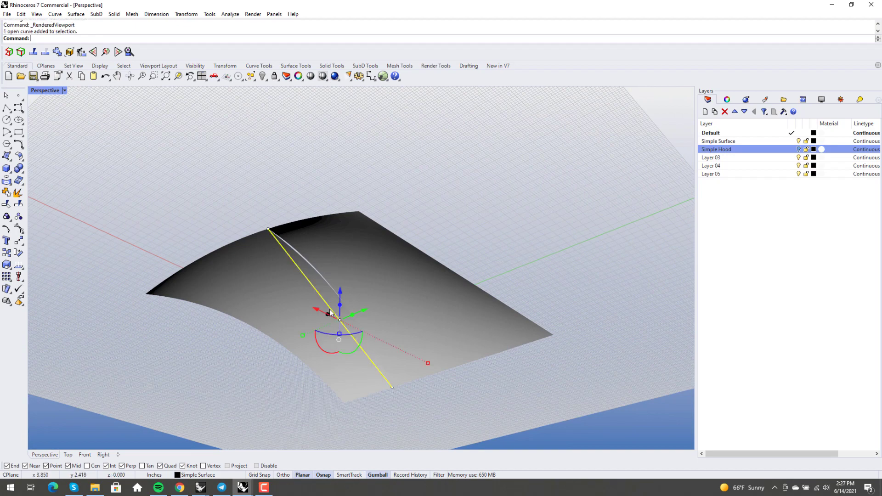
key("Delete")
right_click_drag(330, 317, 314, 213)
Show the control points of the refitted front surface for inspection.
left_click(344, 302)
key("F10")
right_click_drag(271, 250, 420, 332)
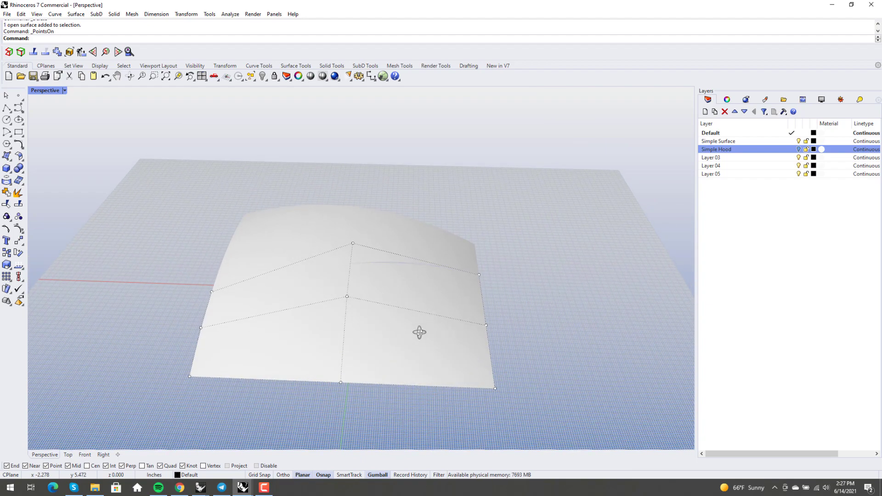
Hide the control points and undo the line deletion and the front surface's trim refit.
key("Escape")
key("ctrl+z")
mouse_move(374, 340)
right_mouse_down()
mouse_move(405, 323)
mouse_move(394, 343)
mouse_move(296, 329)
mouse_move(337, 272)
mouse_move(325, 309)
mouse_move(339, 319)
mouse_move(328, 343)
mouse_move(342, 342)
right_mouse_up()
key("ctrl+z")
key("Escape")
key("ctrl+y")
key("ctrl+z")
Return the viewport to Shaded display and clear the surface selection.
left_click(331, 336)
middle_click(329, 342)
left_click(354, 336)
key("Escape")
left_click(288, 318)
left_click(189, 305)
right_click_drag(179, 304, 189, 273)
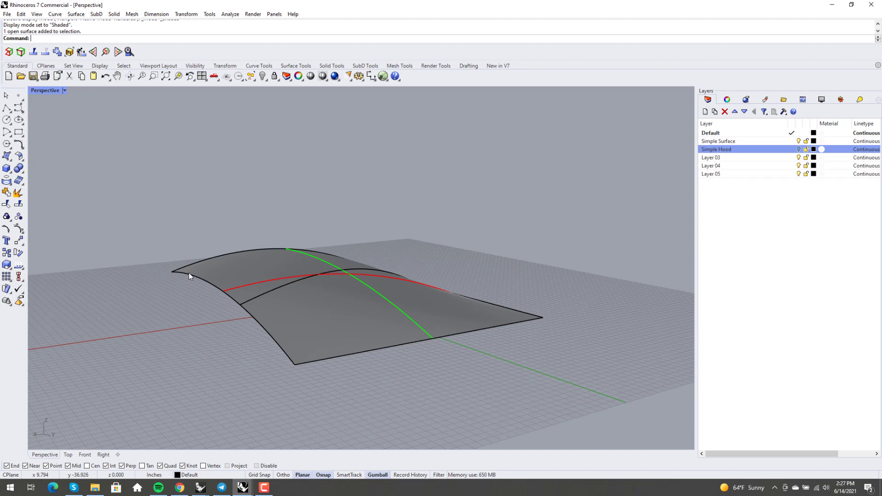
right_click_drag(189, 273, 363, 324)
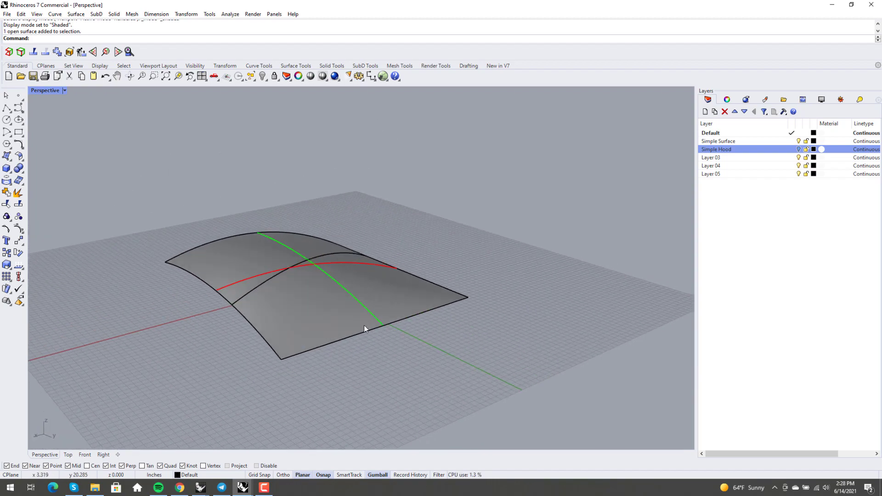
Change the front trimmed surface's degree to 5 in both U and V, then deselect it.
left_click(364, 326)
type("ChangeDegree")
key("Return")
type("5")
key("Return")
type("5")
key("Return")
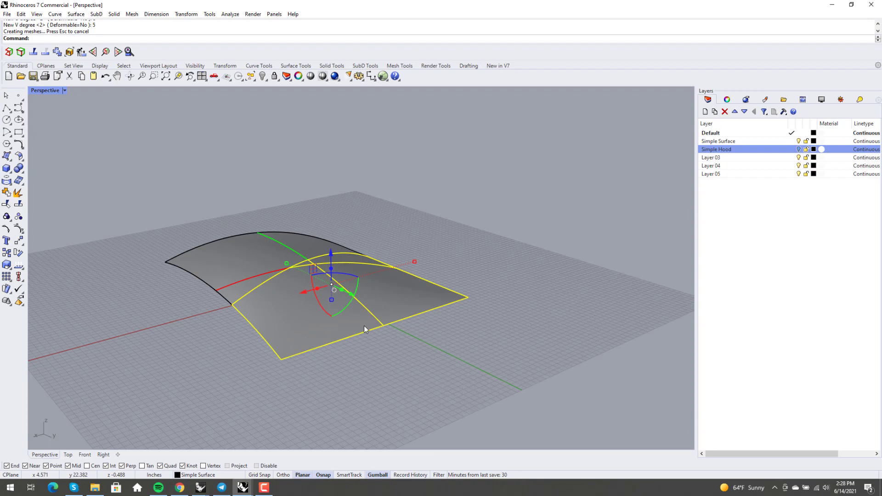
left_click(394, 382)
Run RefitTrim on the diagonal trimmed edge of the degree-5 front surface, with ExtraKnotsPerSpan=0 and DeleteInput=Yes.
right_click_drag(394, 382, 320, 320)
scroll(310, 322, "up", 1)
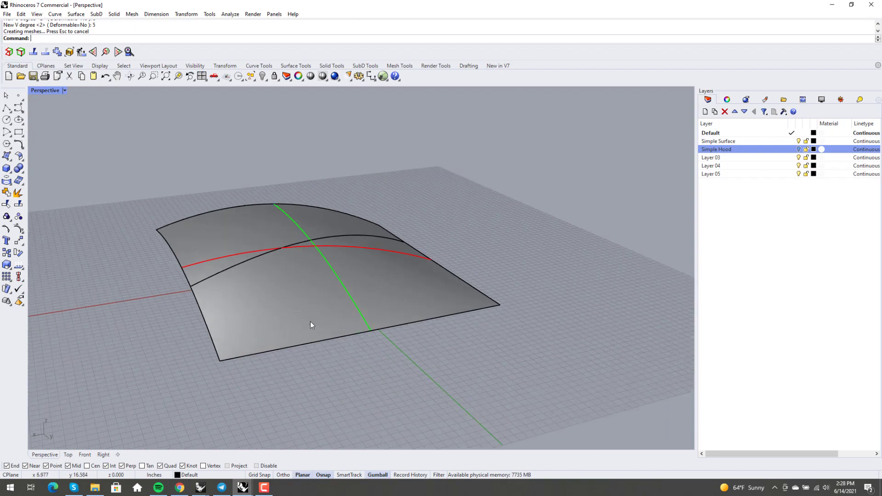
type("RefitTrim")
key("Return")
right_click_drag(156, 127, 221, 290)
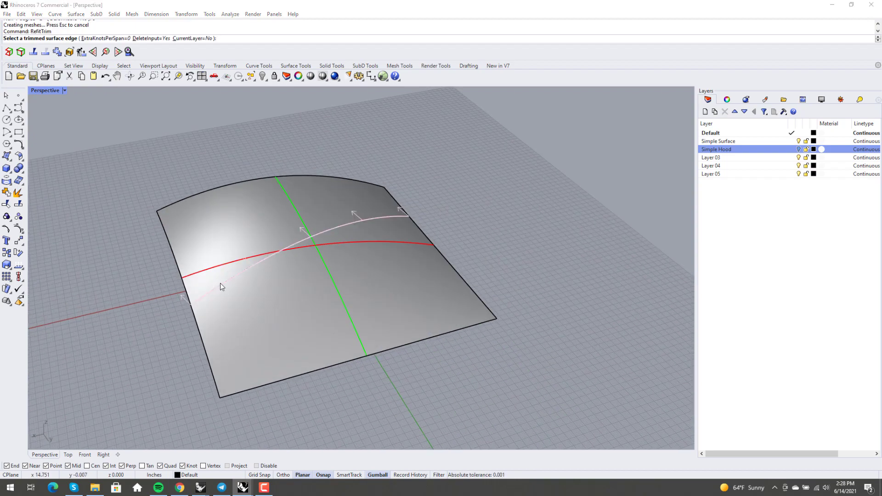
left_click(220, 285)
left_click(247, 313)
Set the viewport to Rendered display and examine the seam between the two surfaces from several angles.
right_click_drag(247, 335, 409, 315)
middle_click(274, 310)
left_click(274, 308)
left_click(409, 315)
left_click(483, 249)
left_click(454, 285, "shift")
right_click_drag(454, 285, 462, 310)
key("Escape")
right_click_drag(407, 313, 433, 249)
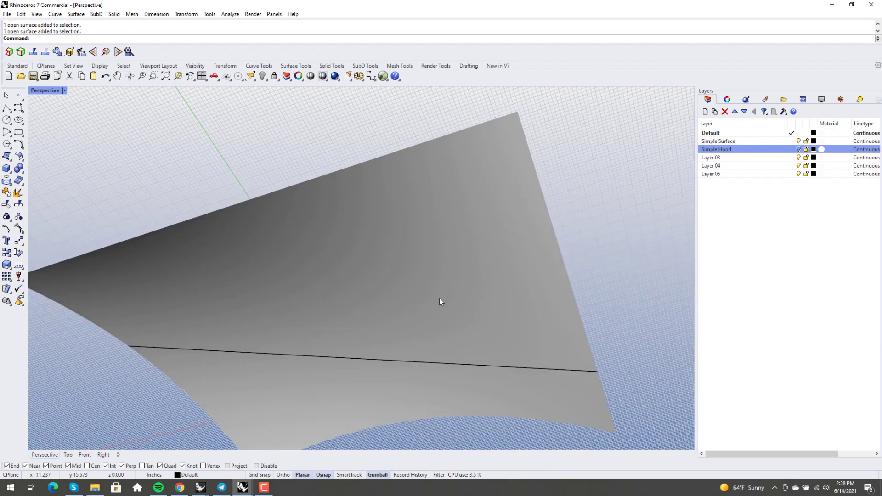
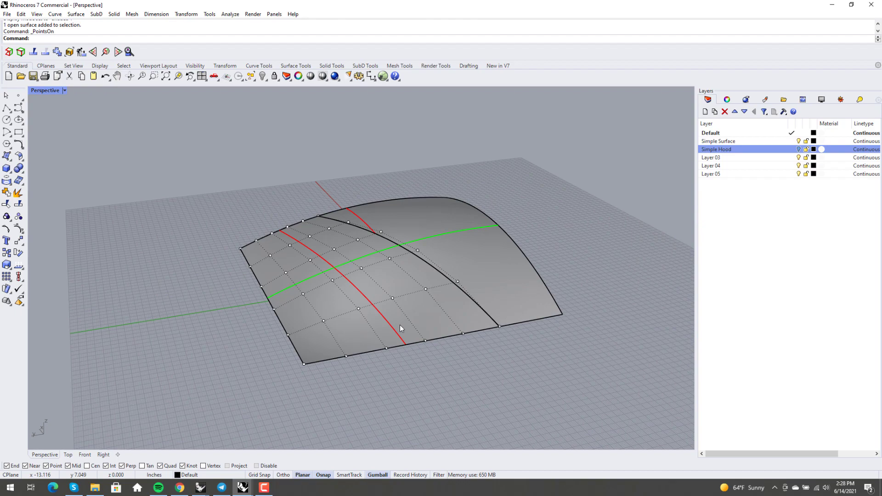
Run Edge Continuity on the coincident diagonal edges where the refitted front surface meets the rear surface.
right_click_drag(380, 303, 452, 304)
right_click(410, 289)
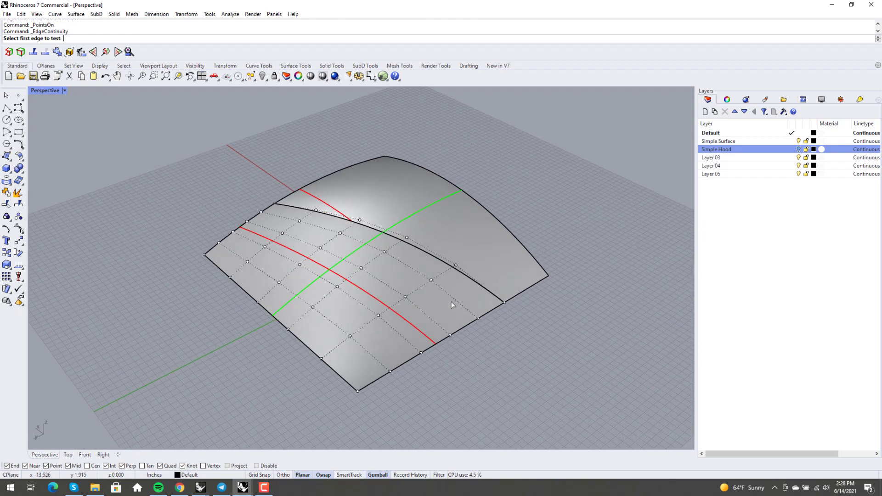
left_click(472, 285)
left_click(489, 305)
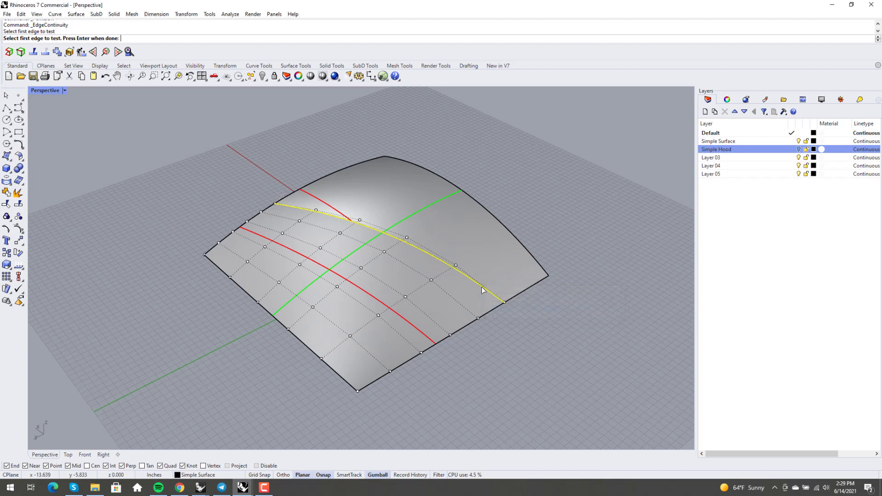
right_click(482, 290)
right_click_drag(428, 310, 448, 299)
left_click_drag(172, 133, 480, 139)
right_click_drag(222, 215, 238, 226)
scroll(238, 226, "up", 4)
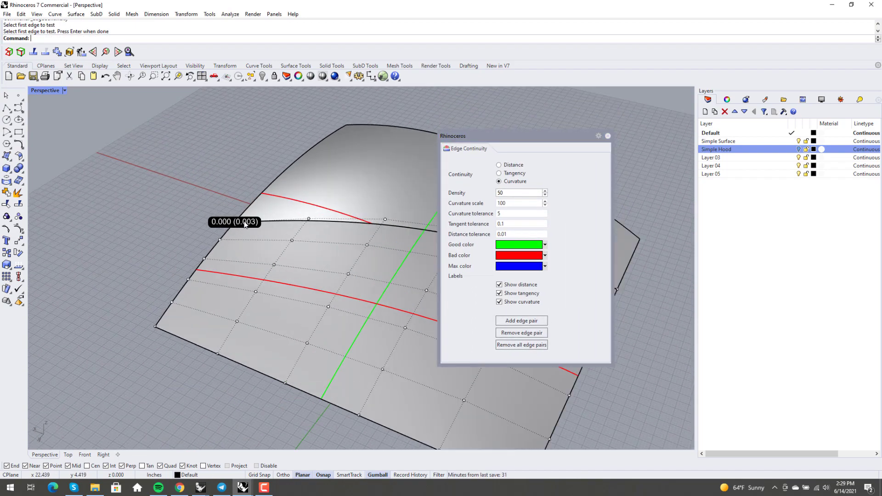
Switch the edge continuity analysis to Tangency and inspect the readings along the diagonal seam.
left_click(508, 176)
left_click_drag(530, 138, 351, 146)
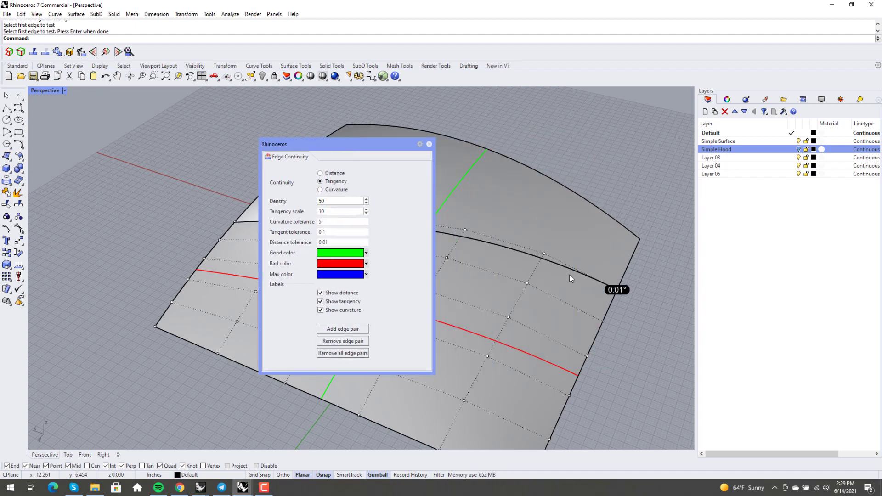
right_click_drag(569, 277, 551, 288)
left_click_drag(314, 143, 120, 140)
right_click_drag(436, 230, 496, 297)
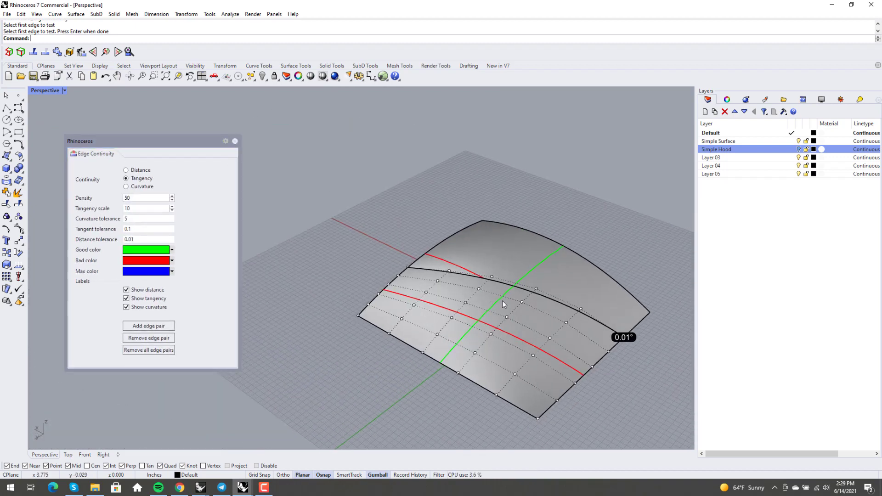
Match the front surface's diagonal edge to the rear surface with MatchSrf, using Tangency, Position at the other end, closest-point matching and preserved isocurve direction.
type("MatchSrf")
key("Return")
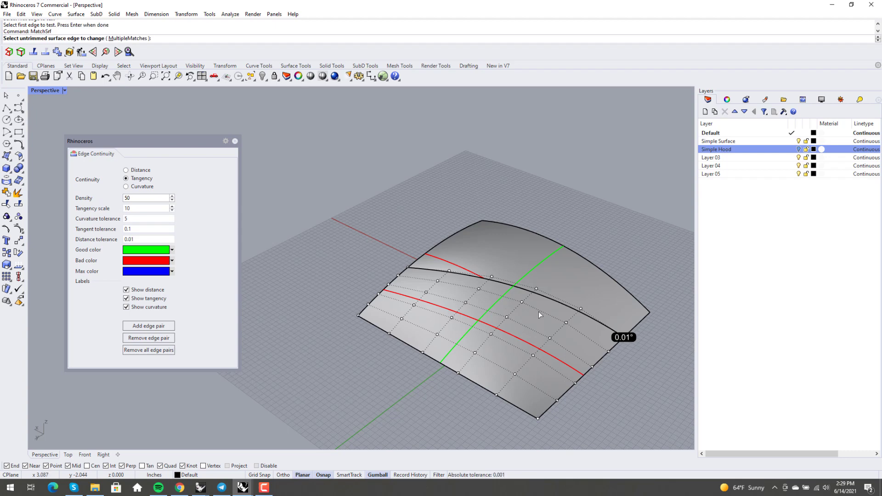
left_click(589, 320)
left_click(590, 320)
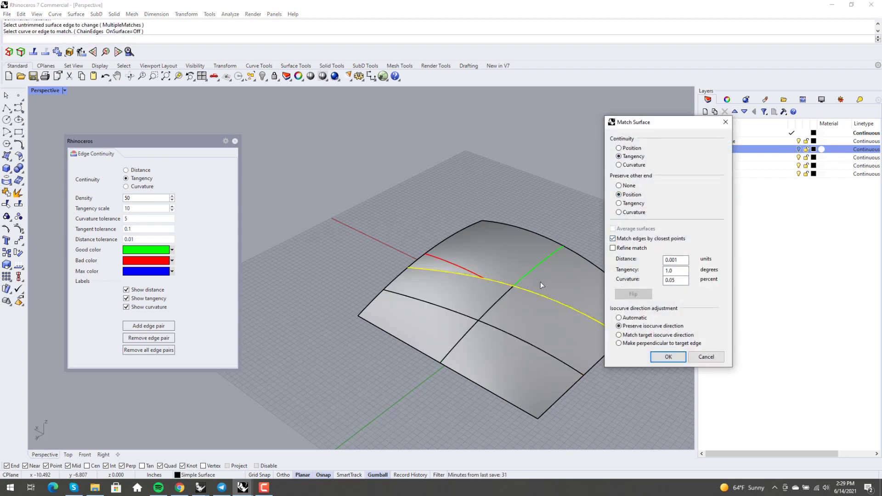
scroll(529, 305, "up", 3)
scroll(535, 262, "up", 3)
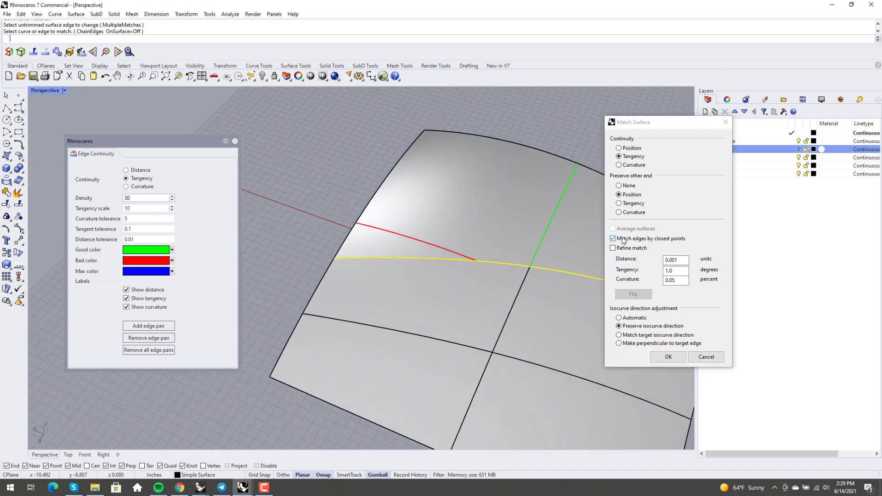
left_click(668, 357)
Examine the matched diagonal seam, its tangency reading and the front surface's control points from several angles.
scroll(520, 327, "down", 8)
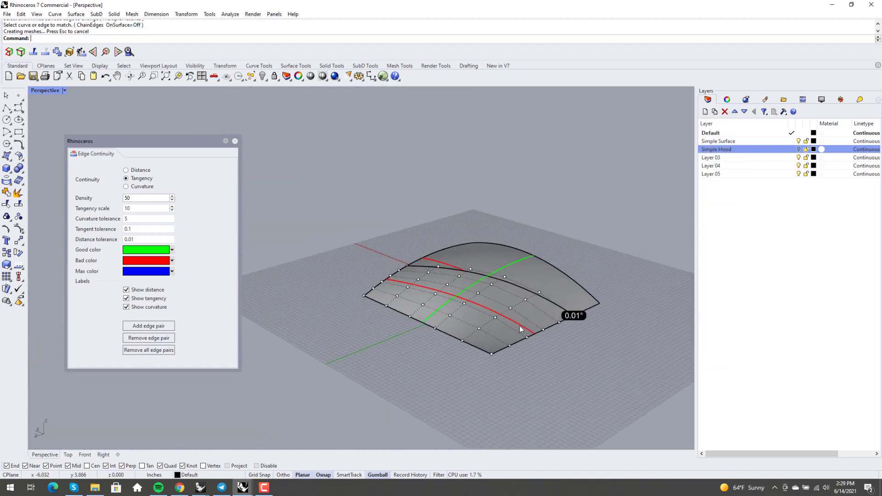
scroll(520, 326, "up", 4)
right_click_drag(520, 327, 497, 314)
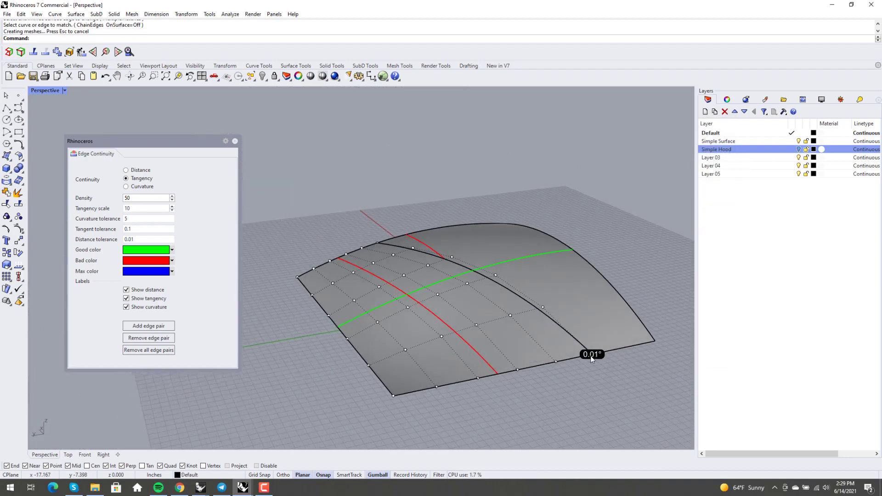
right_click_drag(592, 359, 511, 352)
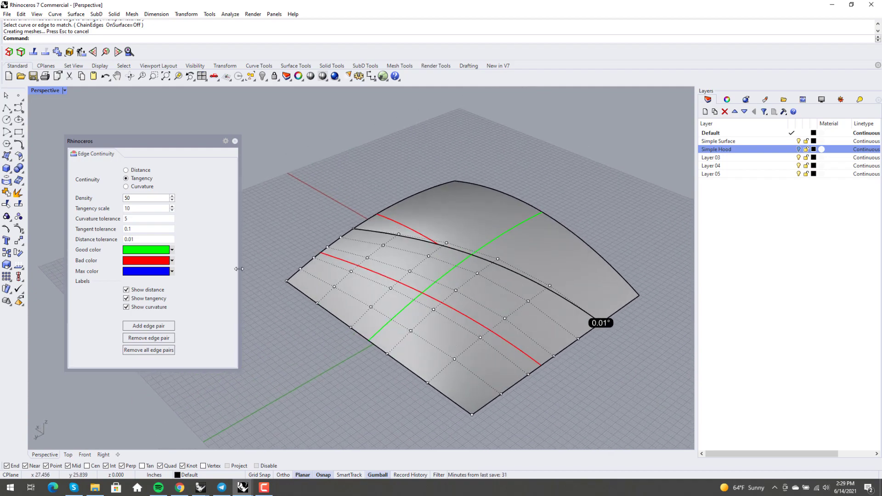
right_click_drag(525, 321, 497, 309)
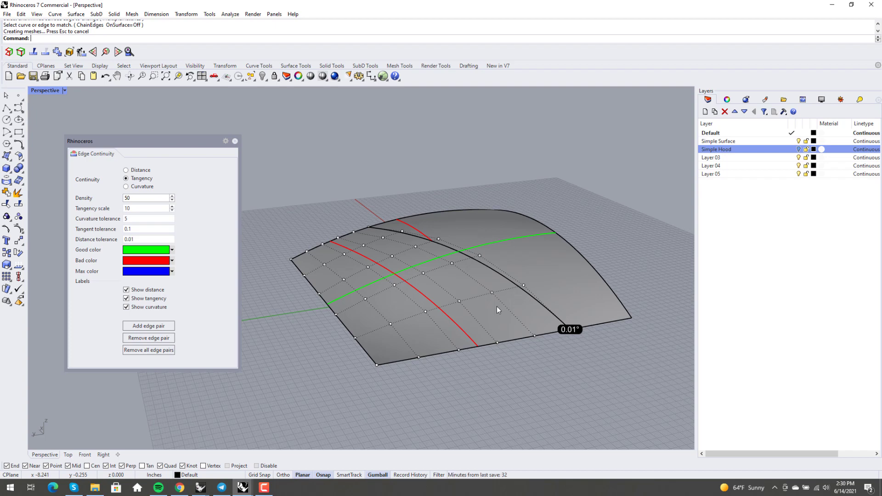
right_click_drag(395, 246, 434, 351)
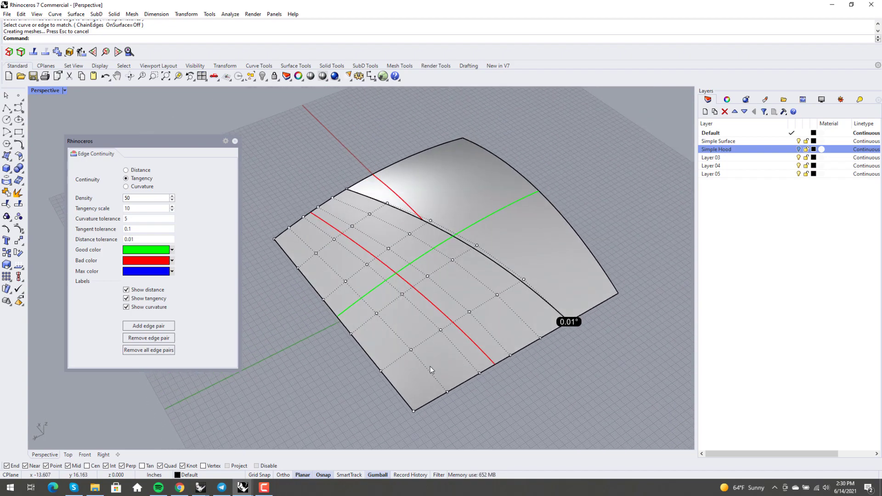
right_click_drag(349, 428, 454, 379)
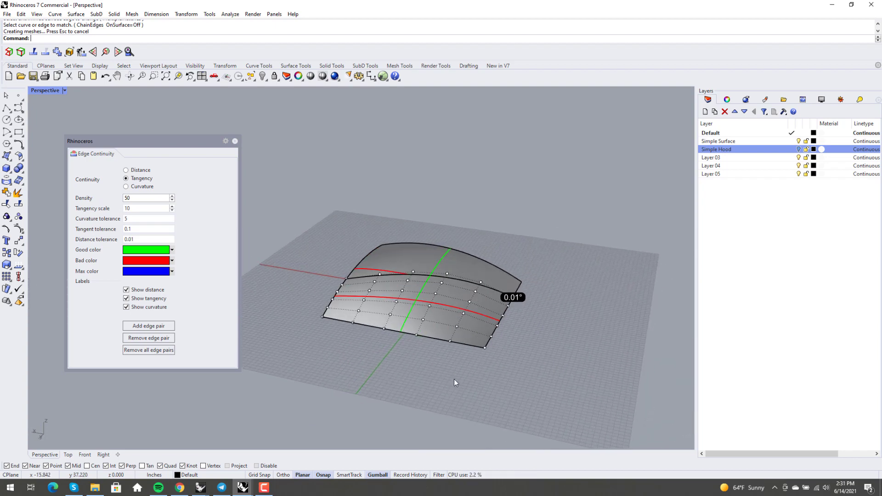
mouse_move(478, 348)
right_mouse_down()
mouse_move(471, 348)
mouse_move(513, 367)
mouse_move(421, 295)
mouse_move(442, 359)
mouse_move(455, 360)
mouse_move(450, 350)
mouse_move(467, 340)
right_mouse_up()
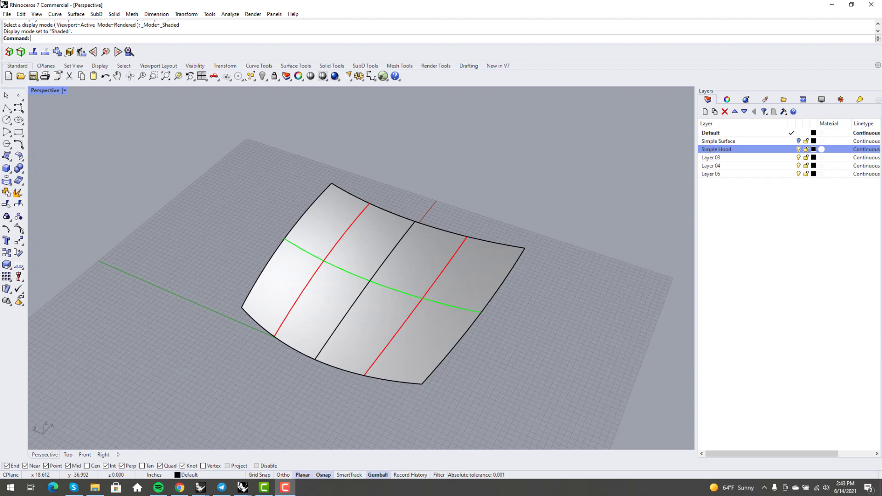
Examine the simple hood's two halves and their centre seam from several angles.
right_click_drag(518, 358, 501, 325)
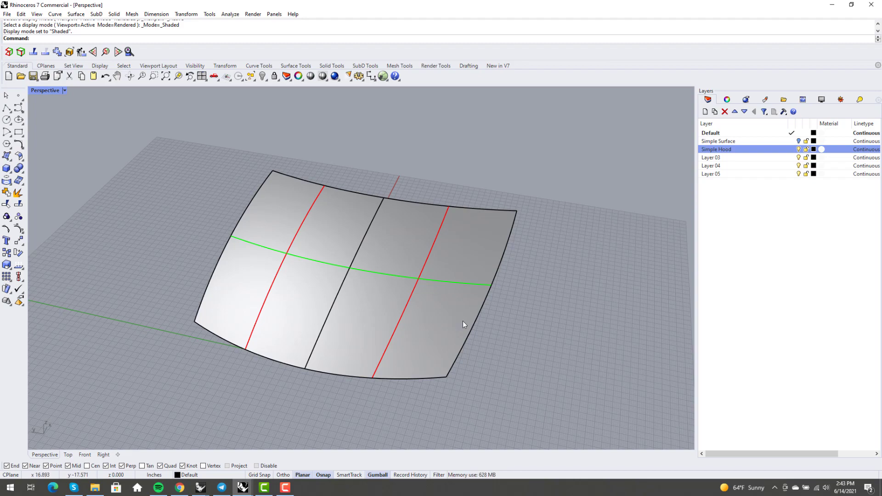
mouse_move(504, 316)
right_mouse_down()
mouse_move(513, 313)
mouse_move(512, 295)
mouse_move(507, 318)
right_mouse_up()
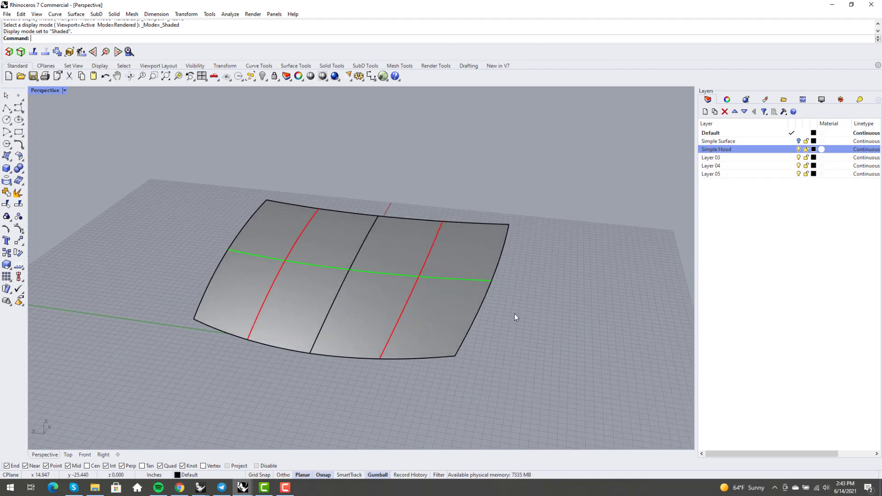
right_click_drag(514, 313, 515, 322)
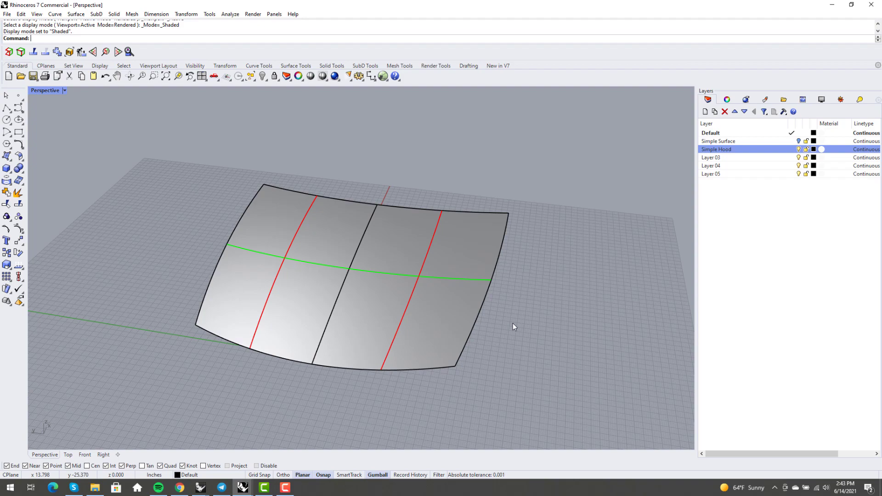
right_click_drag(514, 324, 519, 299)
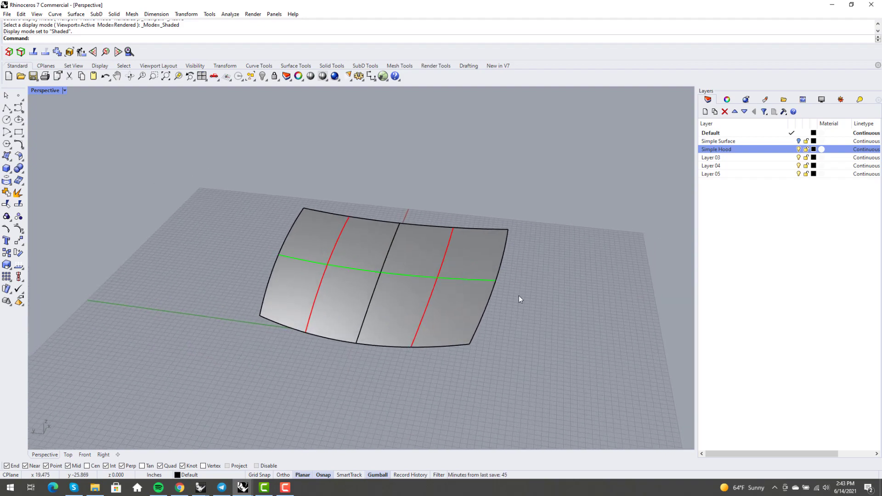
scroll(520, 299, "up", 2)
scroll(422, 316, "up", 3)
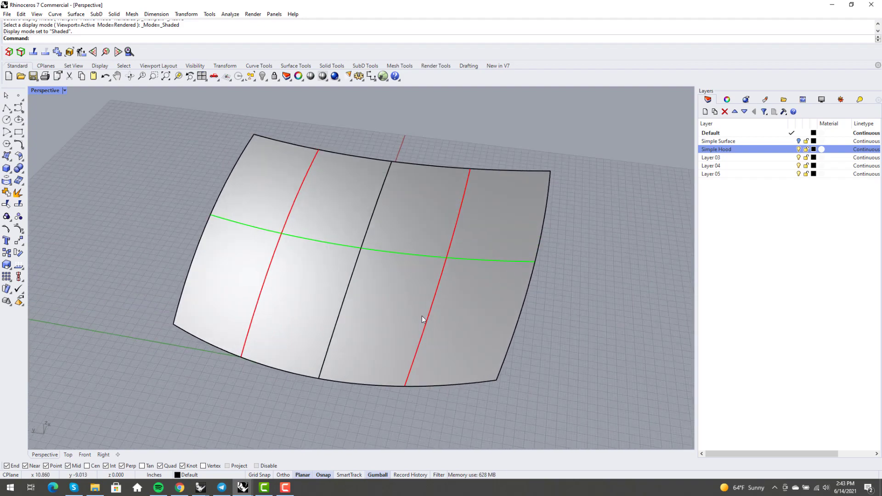
left_click(424, 319)
right_click_drag(423, 318, 363, 284)
left_click(475, 346)
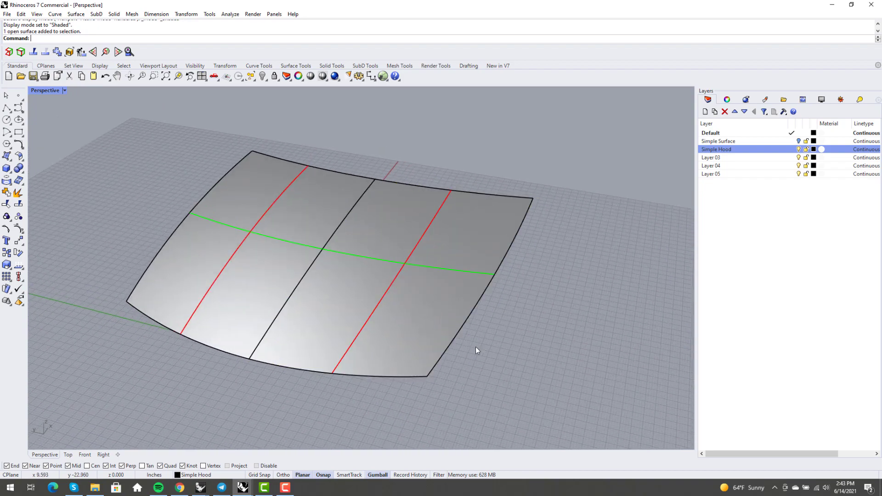
Split the right half of the hood along a V-direction isocurve near its front edge, with Shrink=No.
right_click_drag(475, 347, 462, 331)
mouse_move(370, 320)
right_mouse_down("shift")
mouse_move(367, 337)
mouse_move(344, 349)
mouse_move(363, 331)
right_mouse_up("shift")
right_click(363, 331)
left_click(353, 342)
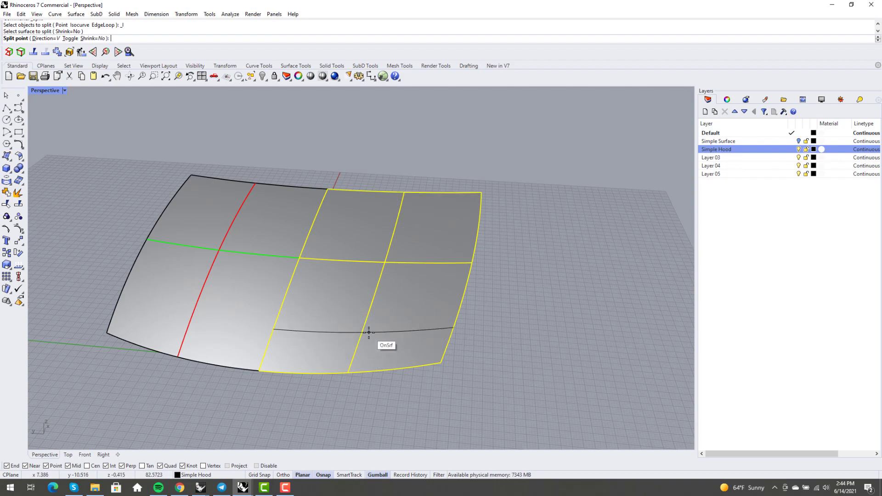
left_click(309, 339)
key("Return")
right_click_drag(310, 372, 410, 336)
type("l")
key("Return")
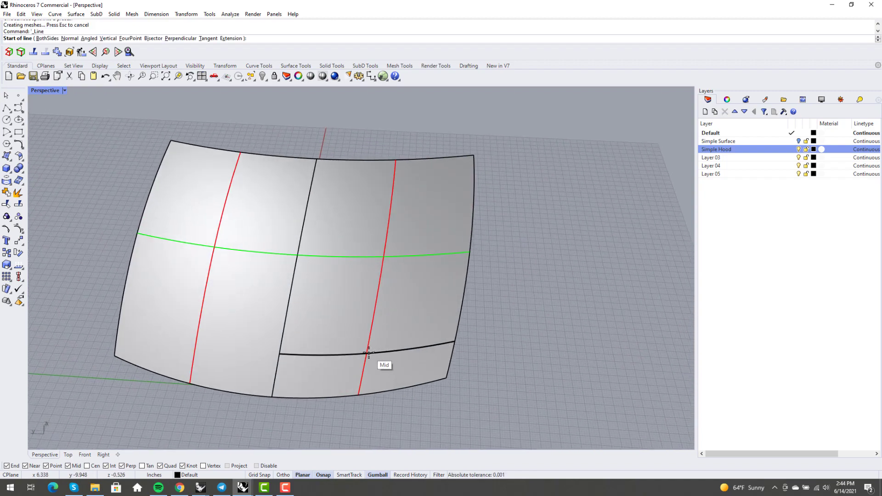
key("Escape")
Draw a straight line about 50 inches long from the new split edge back across the larger right-hand panel.
right_click_drag(344, 362, 359, 316)
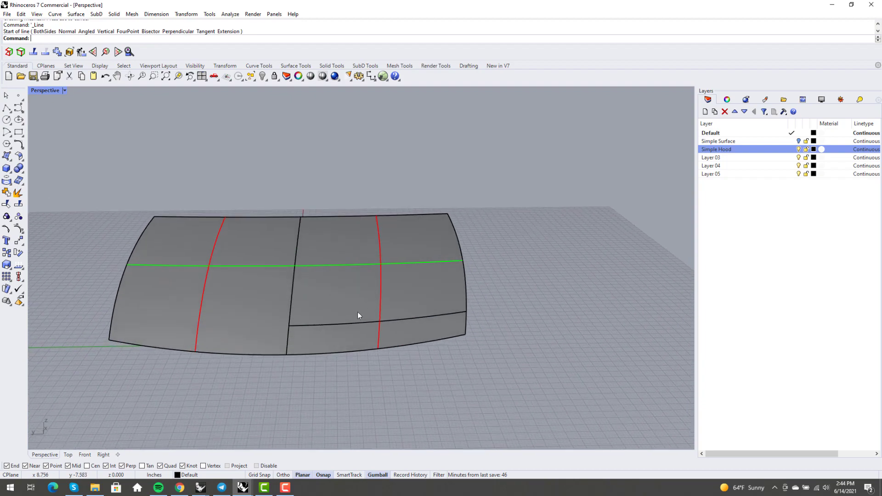
mouse_move(379, 252)
right_mouse_down()
mouse_move(370, 303)
mouse_move(374, 230)
mouse_move(350, 303)
right_mouse_up()
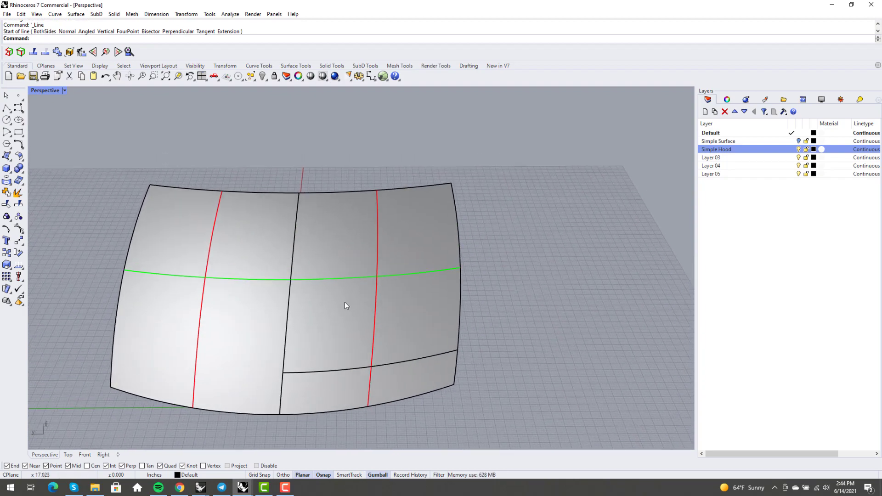
right_click(348, 353)
left_click(348, 368)
scroll(347, 362, "down", 3)
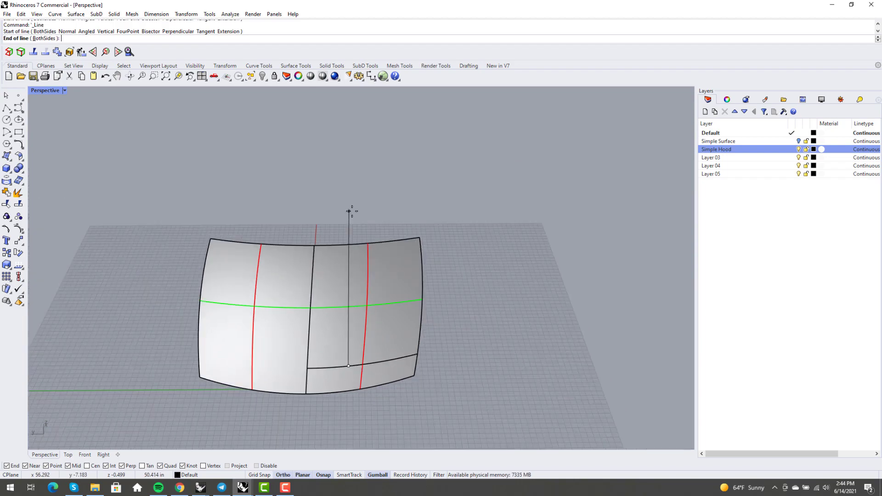
left_click(349, 212)
Extrude the line upward into a vertical surface, then clear the selection.
left_click(349, 234)
right_click_drag(373, 270, 347, 268)
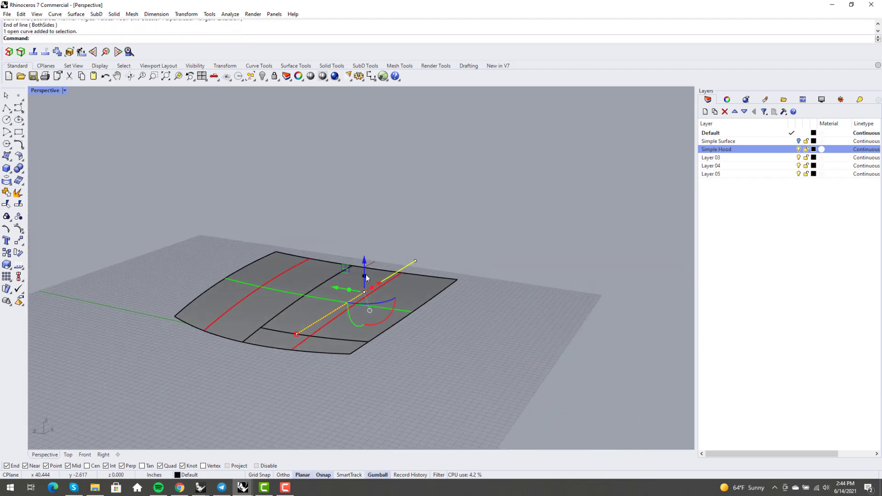
left_click_drag(365, 270, 362, 239)
key("Escape")
right_click_drag(318, 312, 409, 294)
scroll(350, 315, "up", 3)
type("split")
key("Return")
key("Escape")
Move the vertical surface sideways toward the hood's outer edge and deselect it.
left_click(418, 278)
left_click_drag(340, 233, 368, 240)
key("Escape")
Try to split the larger right-hand hood panel using the vertical surface as the cutting object.
right_click_drag(368, 240, 396, 299)
right_click(377, 337)
left_click(378, 340)
right_click(378, 339)
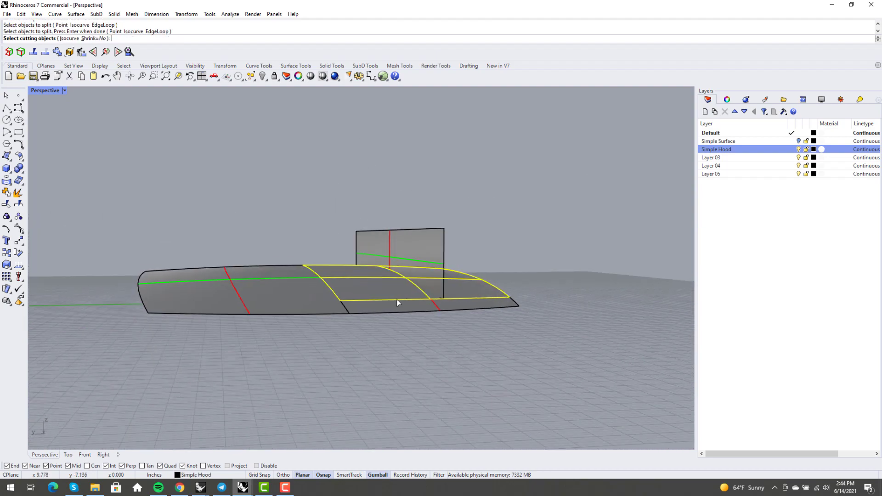
left_click(415, 257)
right_click(415, 257)
Lower the vertical surface so it passes through the hood panel's front split edge, then deselect it.
right_click_drag(415, 258, 374, 297)
left_click(378, 309)
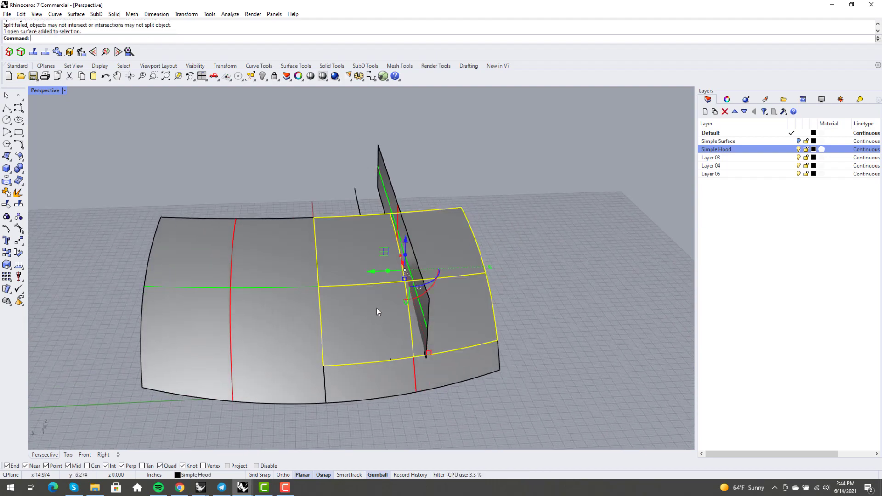
scroll(413, 285, "up", 5)
left_click(426, 288)
right_click_drag(436, 280, 396, 216)
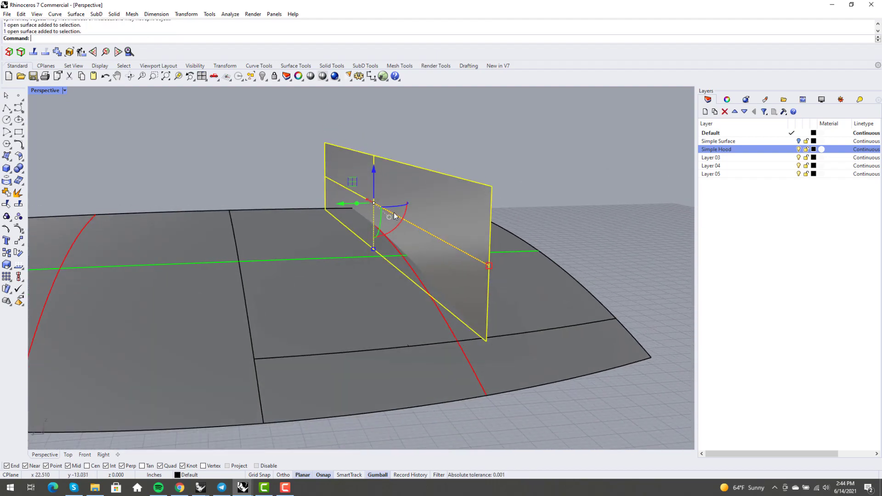
left_click_drag(371, 167, 374, 197)
key("Escape")
right_click_drag(383, 230, 401, 316)
scroll(394, 293, "down", 5)
Shrink the larger right-hand hood panel's underlying surface to its trimmed boundary and clear the selection.
left_click(400, 308)
left_click(523, 284)
right_click_drag(523, 284, 445, 309)
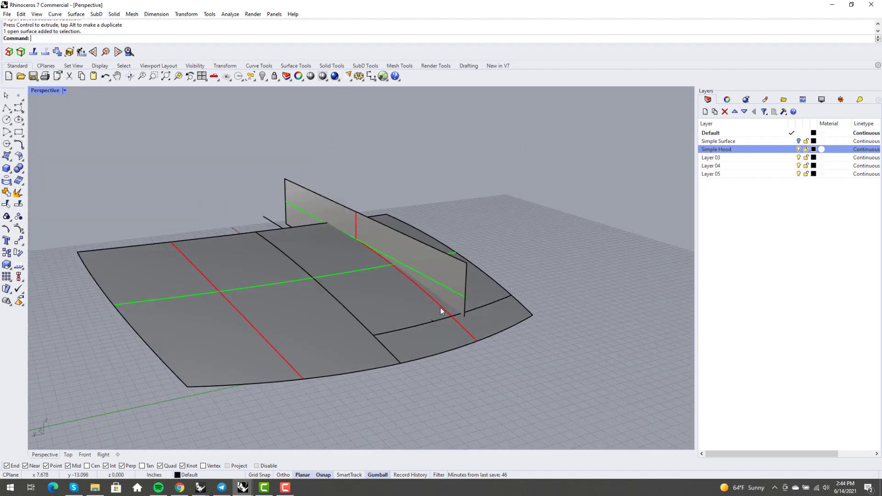
left_click(421, 310)
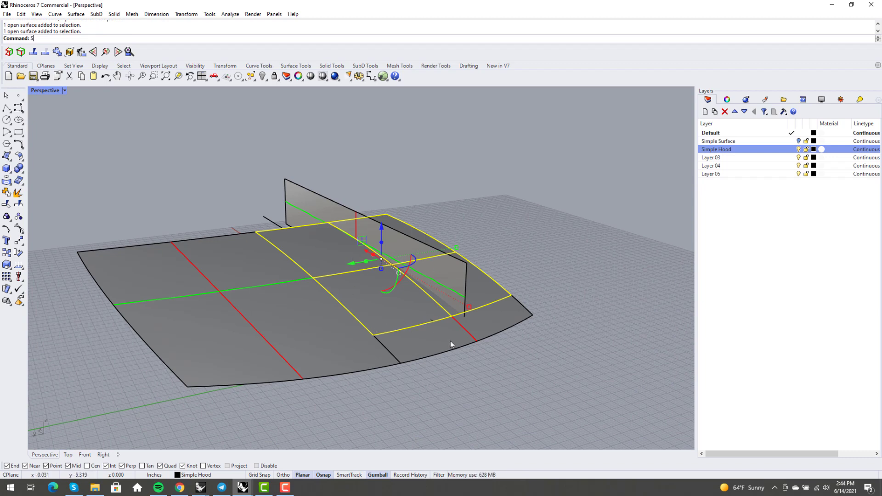
type("hrinkTrimmedSrf")
key("Return")
right_click_drag(451, 341, 465, 329)
key("Escape")
Split the larger right-hand hood panel with the vertical surface as the cutting object, keeping Shrink=No.
type("Split")
key("Return")
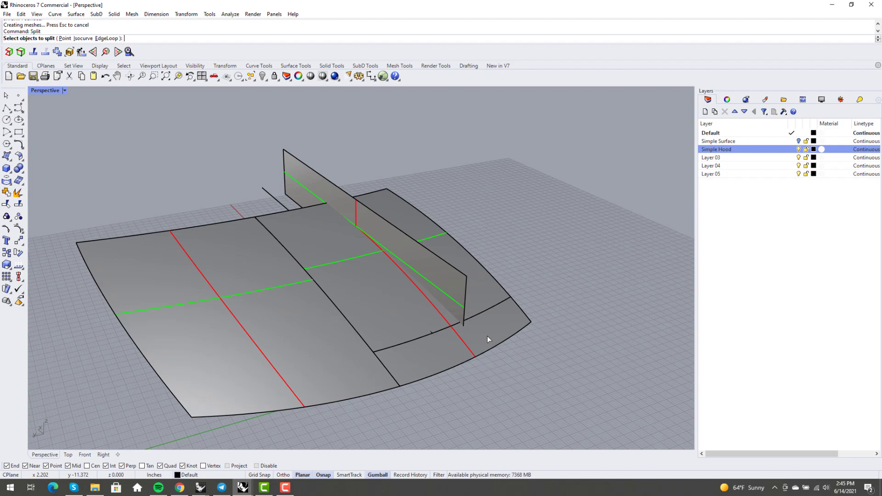
right_click_drag(450, 336, 432, 331)
left_click(399, 307)
key("Return")
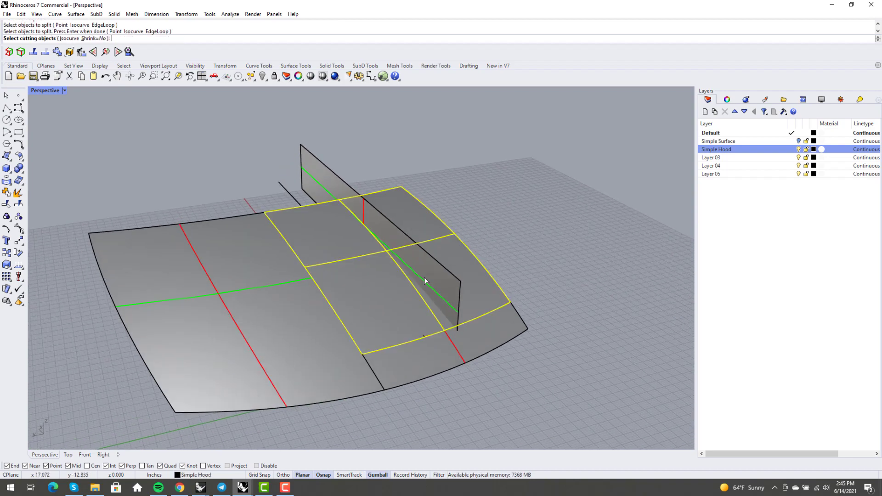
left_click(429, 275)
key("Return")
Delete the vertical cutting surface and the leftover line behind the hood.
right_click_drag(448, 293, 453, 284)
left_click(453, 285)
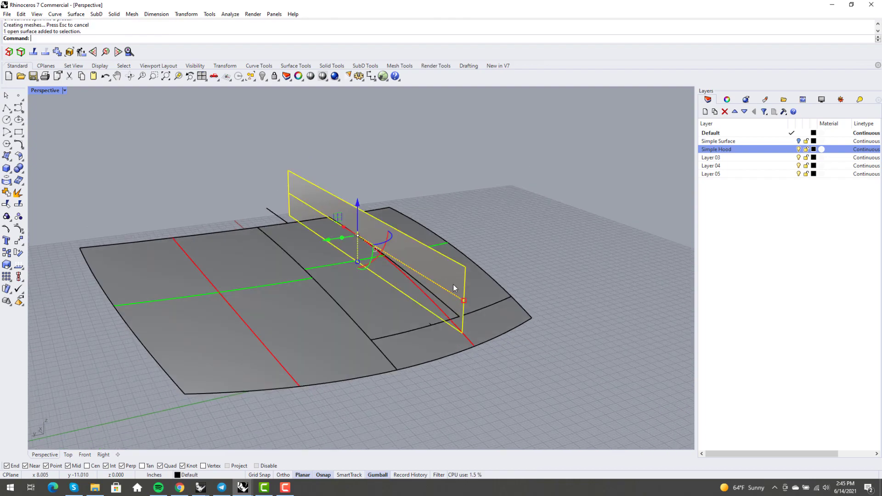
key("Delete")
left_click(279, 215)
key("Delete")
Turn on the control points of the trimmed panel between the centre seam and the diagonal split to inspect its untrimmed layout.
right_click_drag(335, 244, 291, 268)
scroll(440, 303, "down", 1)
right_click_drag(441, 312, 353, 262)
left_click(399, 333)
key("F10")
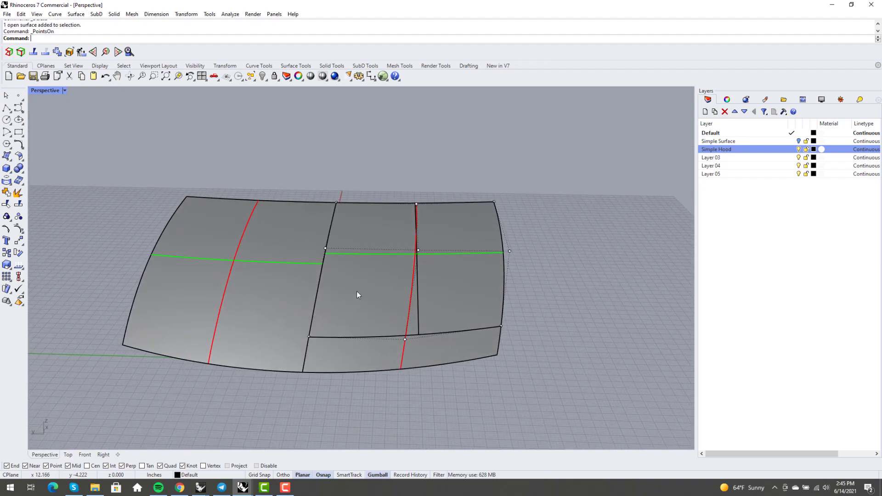
left_click(218, 272)
left_click(151, 241)
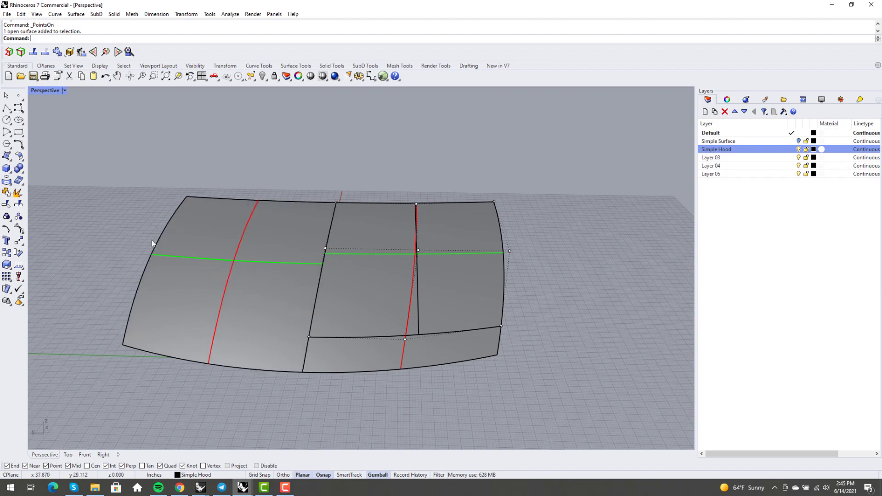
Change the trimmed middle panel's degree to 5 in U and 3 in V, keeping Deformable=No, and show its control points.
right_click_drag(373, 289, 393, 311)
left_click(407, 272)
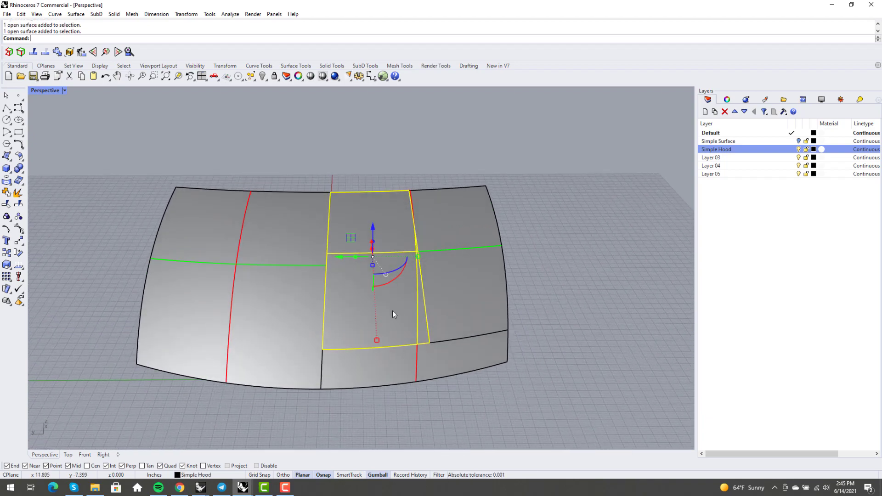
right_click_drag(435, 321, 299, 318)
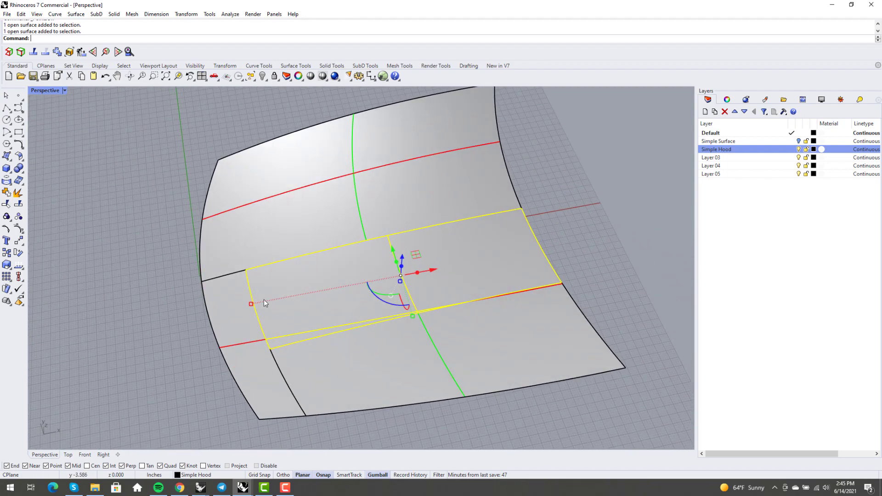
right_click_drag(262, 328, 266, 307)
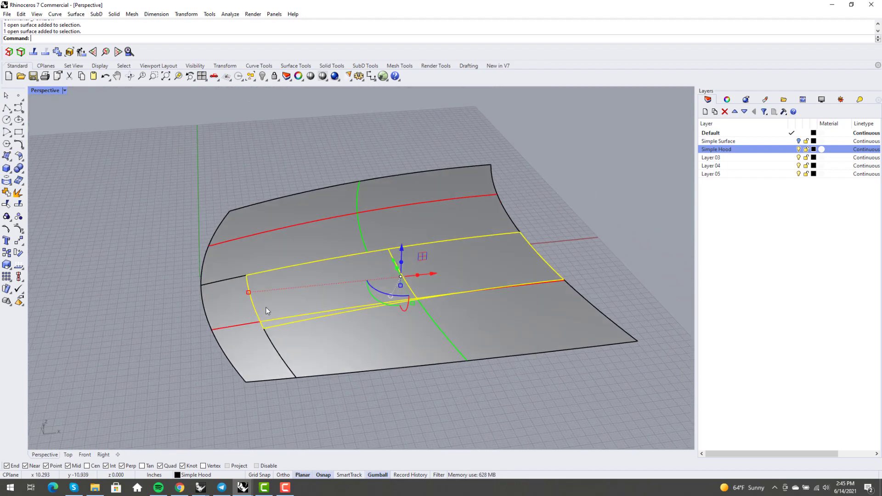
right_click_drag(325, 330, 426, 401)
mouse_move(374, 327)
right_mouse_down()
mouse_move(380, 311)
mouse_move(371, 324)
mouse_move(380, 324)
right_mouse_up()
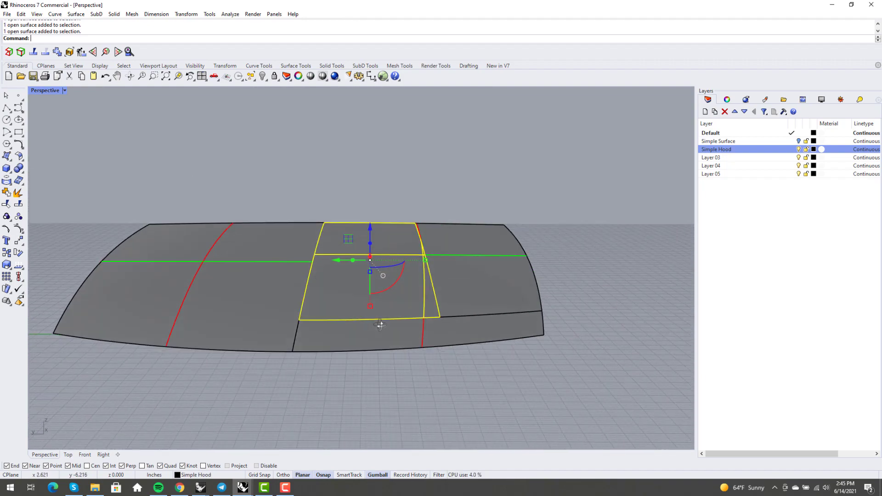
type("hangeDegree")
key("Return")
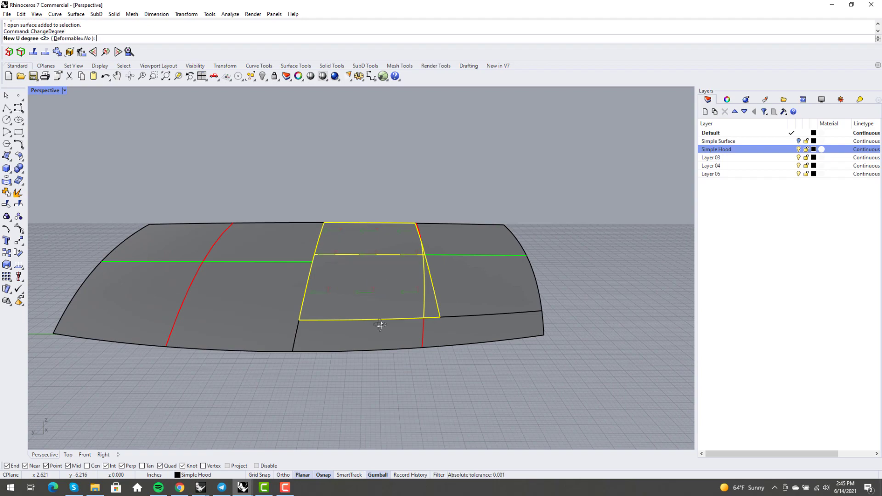
right_click_drag(449, 292, 400, 344)
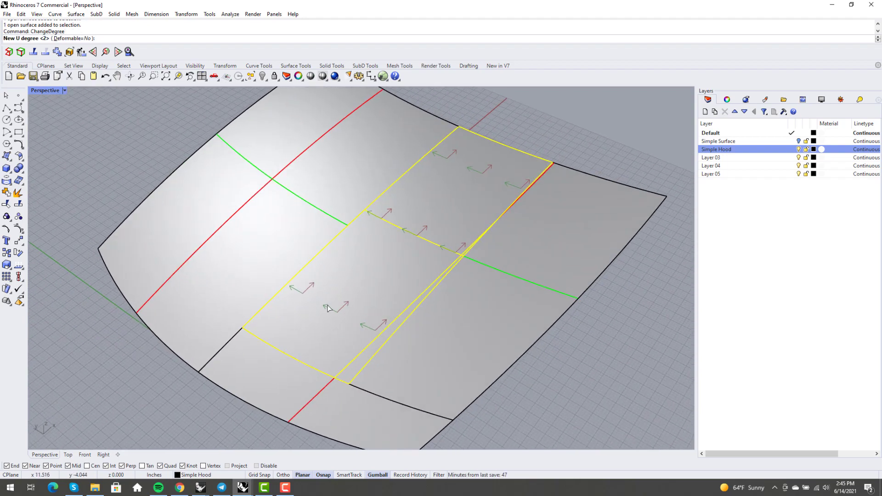
type("5")
key("Return")
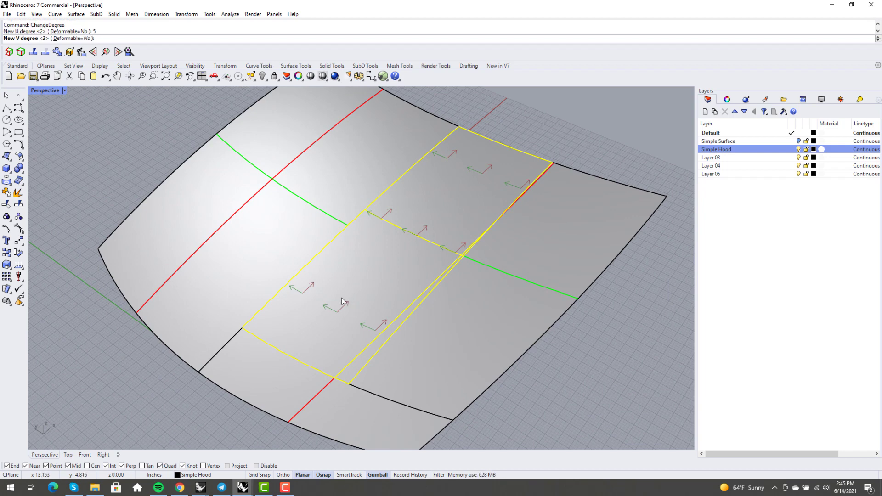
type("3")
key("Return")
key("F10")
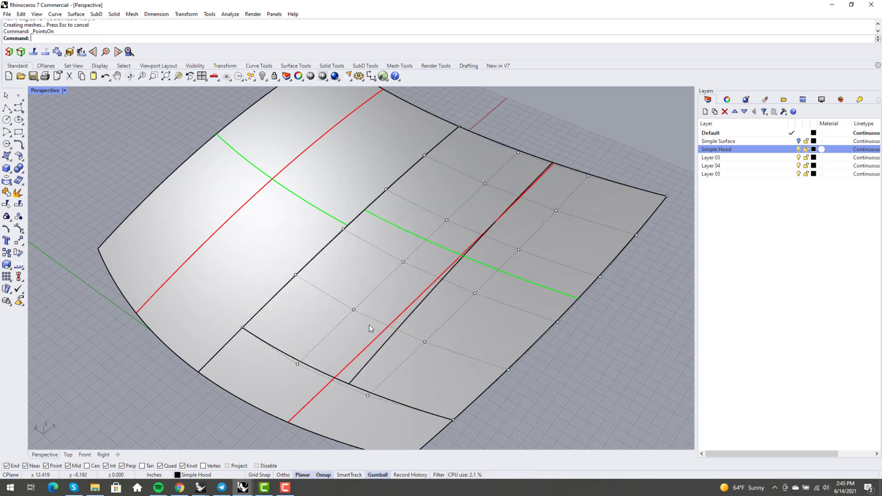
Refit the middle panel to its diagonal trimmed edge using RefitTrim with ExtraKnotsPerSpan=0 and DeleteInput=Yes.
right_click_drag(370, 329, 405, 304)
key("Escape")
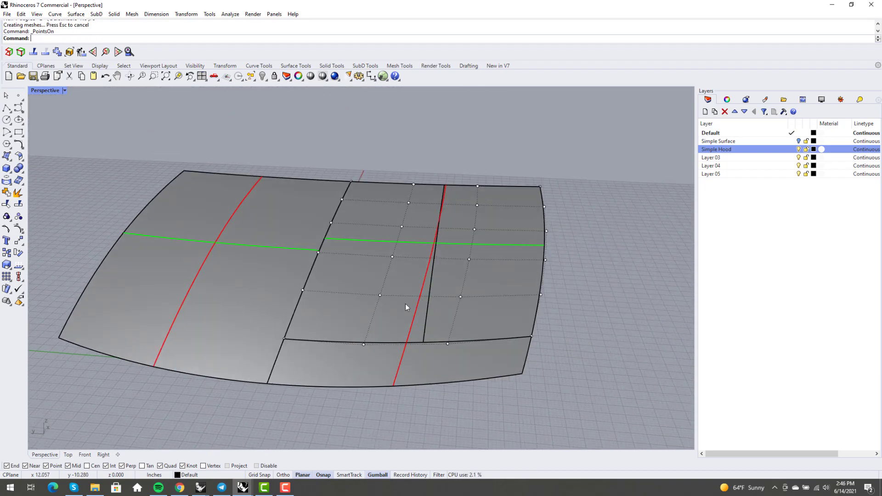
type("RefitTrim")
key("Return")
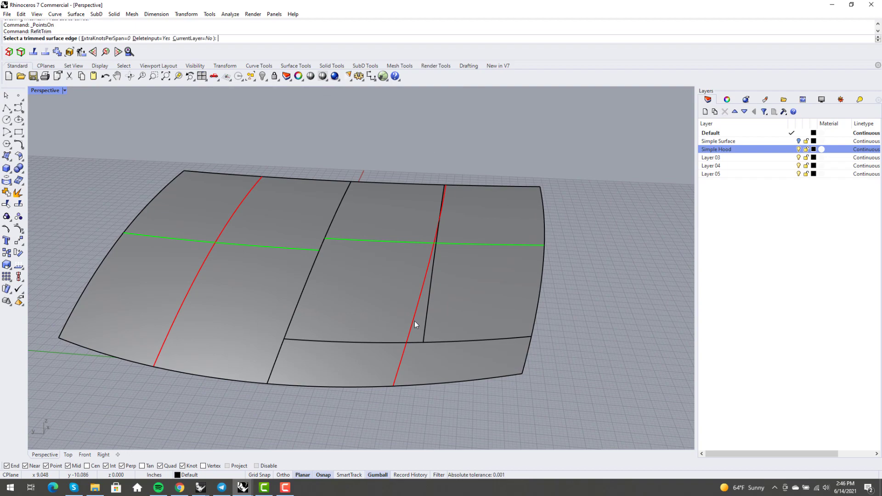
left_click(428, 322)
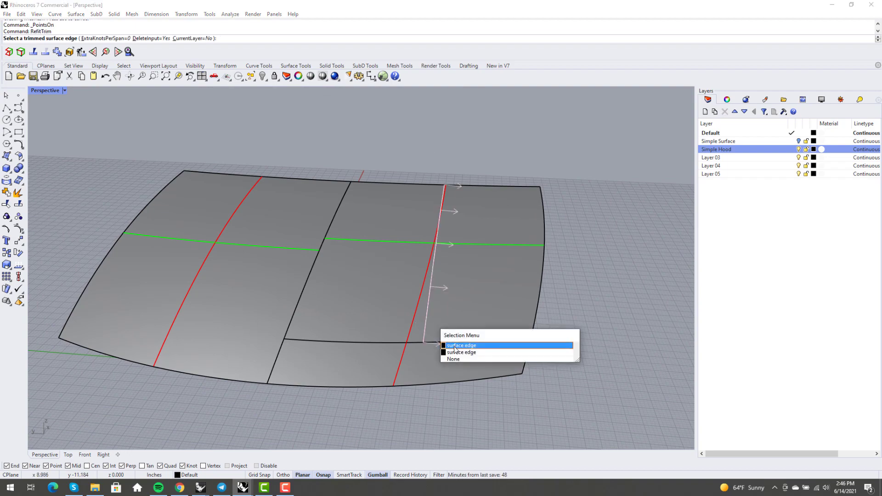
left_click(454, 354)
Inspect the refit hood in Rendered display and turn on the middle panel's control points.
right_click_drag(439, 368, 409, 321)
scroll(408, 321, "up", 3)
scroll(408, 319, "down", 2)
middle_click(410, 321)
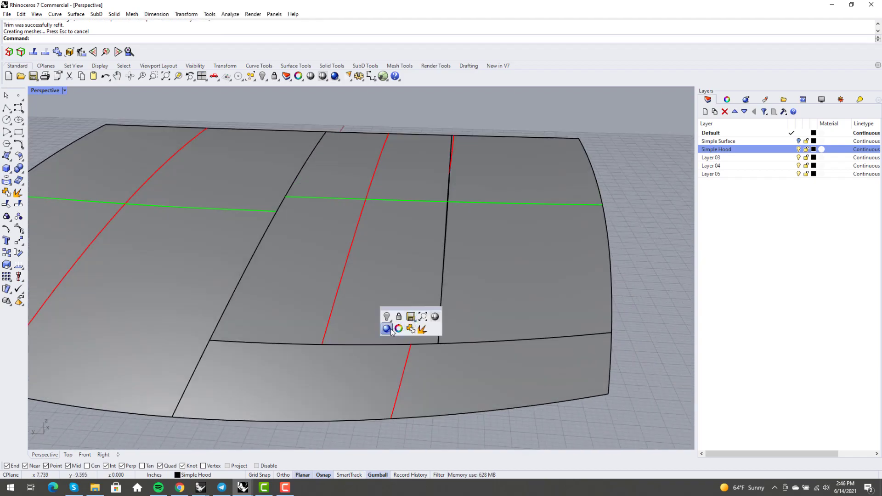
left_click(394, 328)
right_click_drag(413, 357, 454, 229)
left_click(362, 246)
right_click_drag(363, 250, 386, 194)
key("F10")
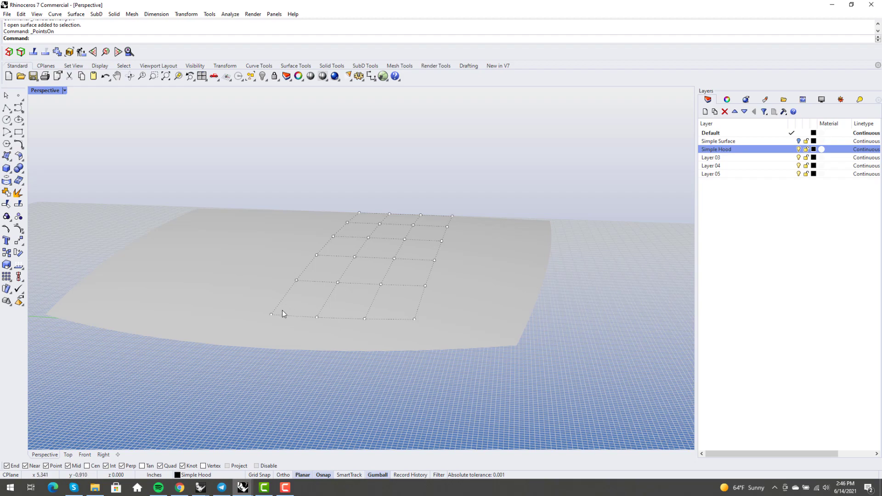
Zoom to the hood's extents and return the viewport to Shaded display.
right_click_drag(408, 234, 427, 233)
middle_click(428, 233)
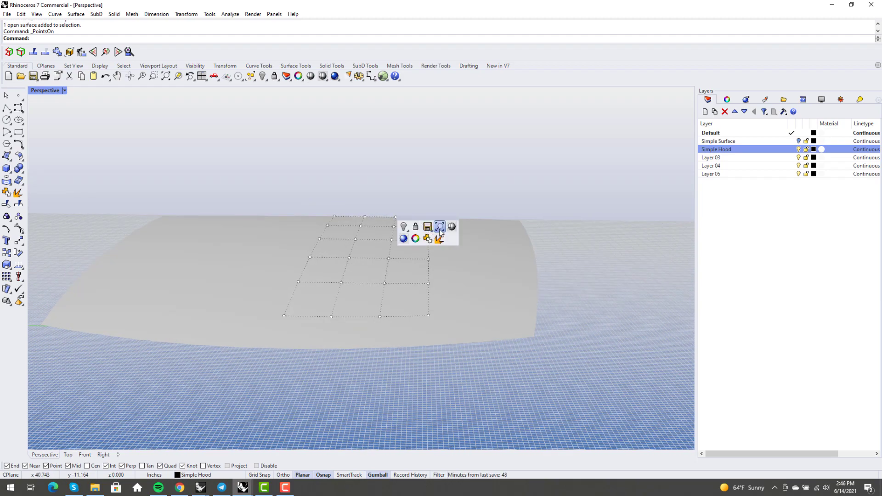
left_click(439, 228)
middle_click(423, 252)
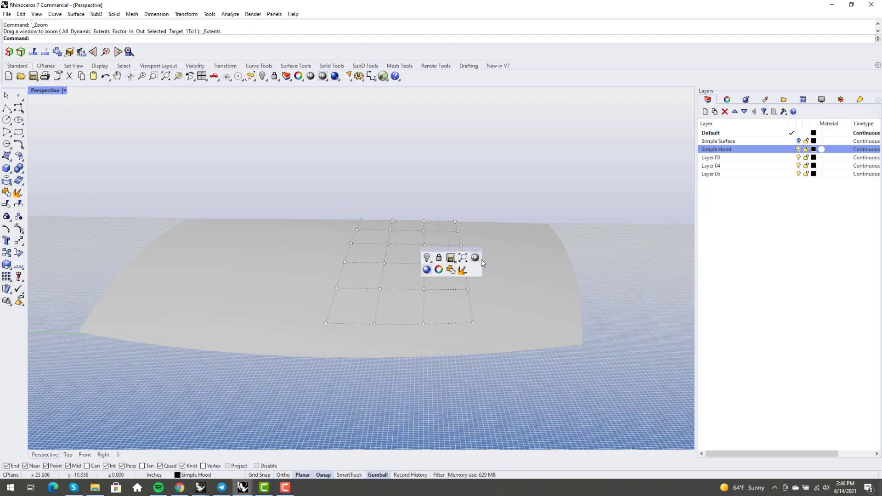
left_click(475, 257)
Lower the four rear rows of control points on the refit middle panel slightly below the neighbouring panels.
right_click_drag(488, 178, 433, 333)
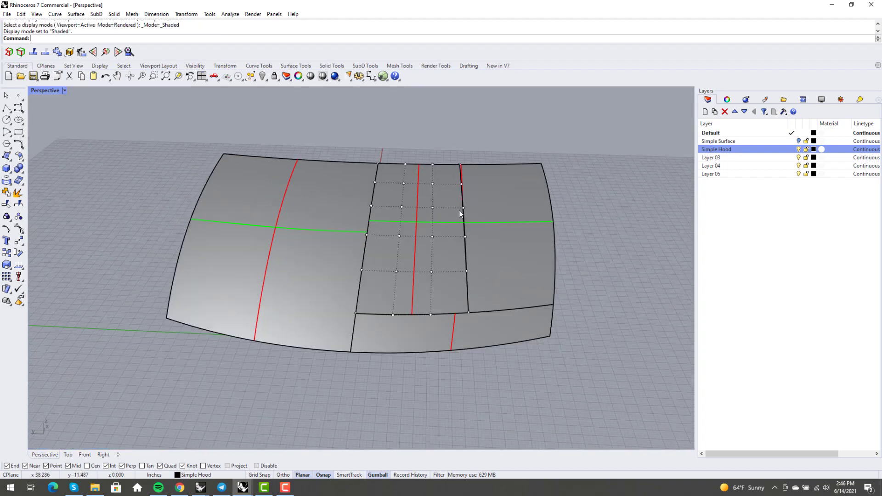
right_click_drag(461, 214, 461, 313)
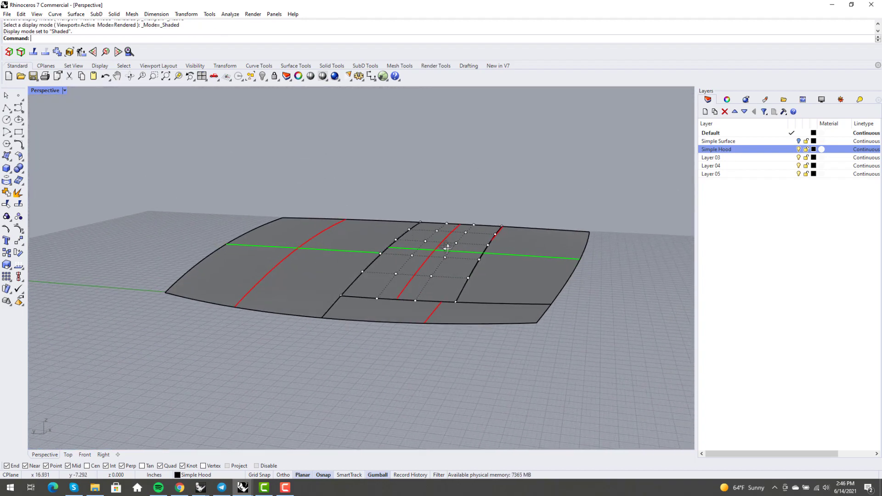
right_click_drag(448, 248, 415, 241)
left_click_drag(420, 181, 630, 303)
right_click_drag(609, 301, 515, 296)
left_click_drag(491, 238, 492, 252)
left_click(341, 230)
right_click_drag(340, 230, 413, 299)
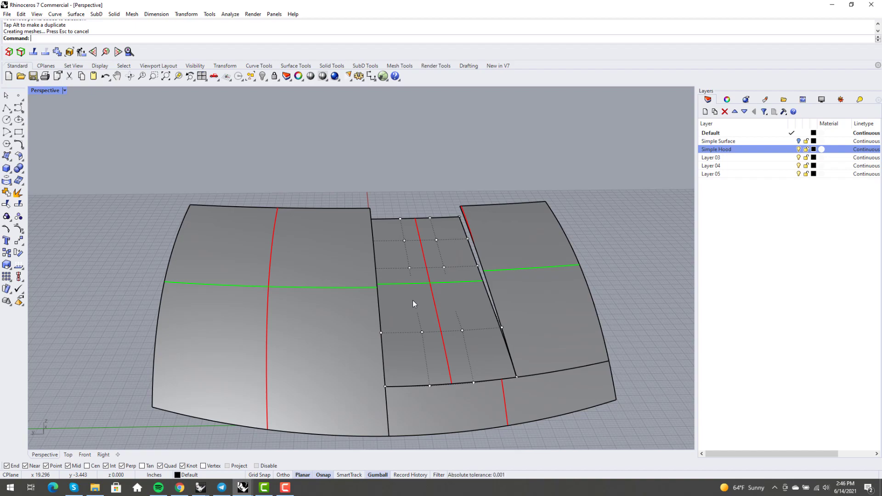
Examine the lowered middle panel's transition into the front strip in Rendered display, with its control points shown.
right_click_drag(413, 300, 383, 331)
middle_click(360, 289)
left_click(335, 294)
key("Escape")
right_click_drag(415, 378, 393, 276)
left_click(424, 357)
key("F10")
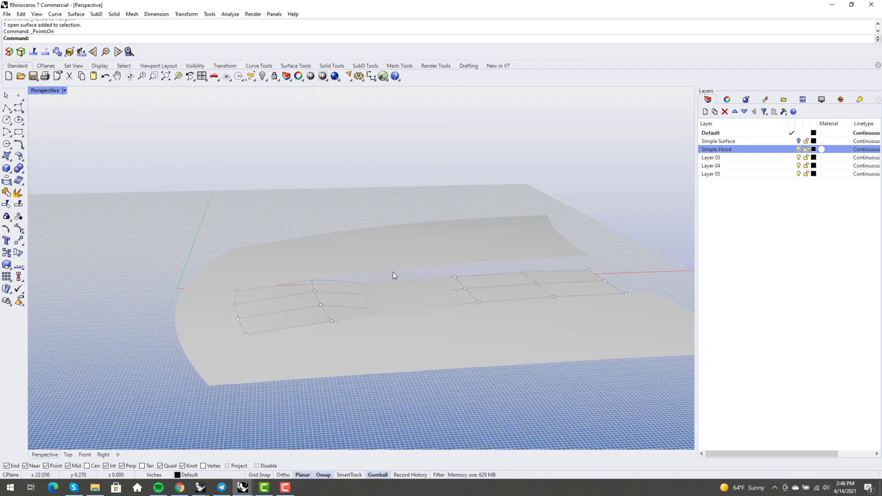
Return to Shaded display and run Edge Continuity on the edge between the middle panel and the front strip.
right_click_drag(341, 295, 395, 304)
middle_click(395, 304)
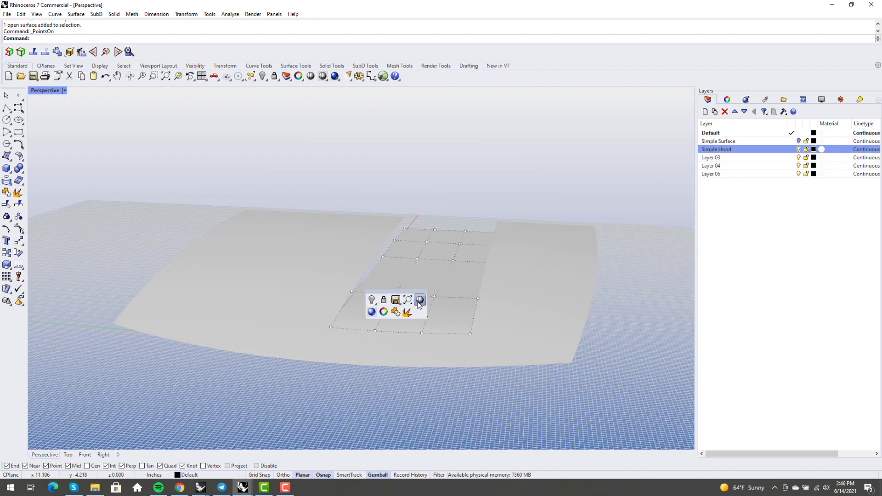
left_click(404, 314)
right_click(431, 358)
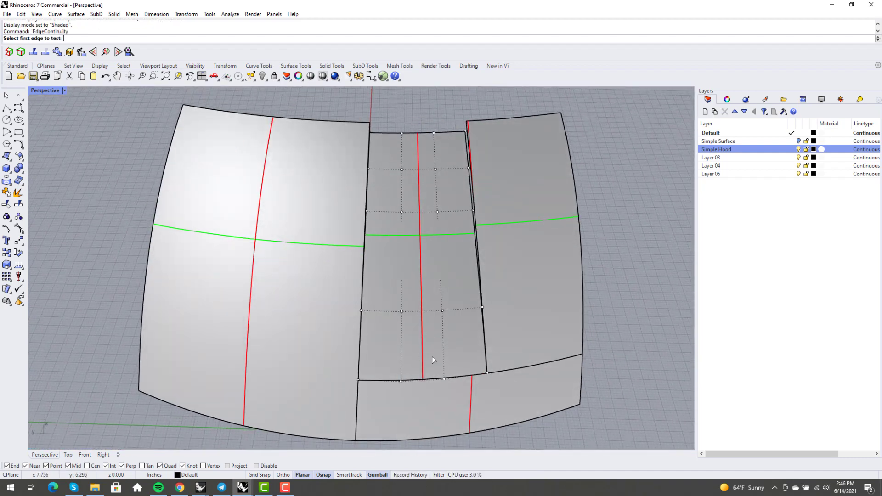
left_click(374, 382)
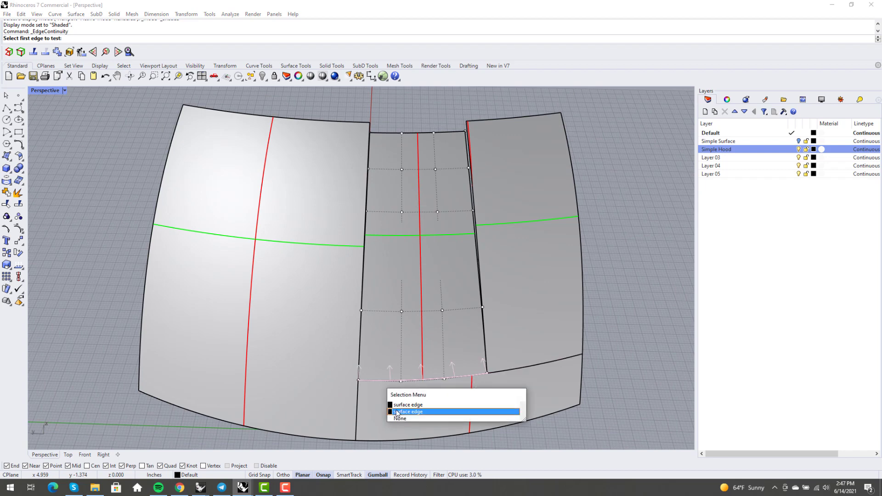
left_click(397, 411)
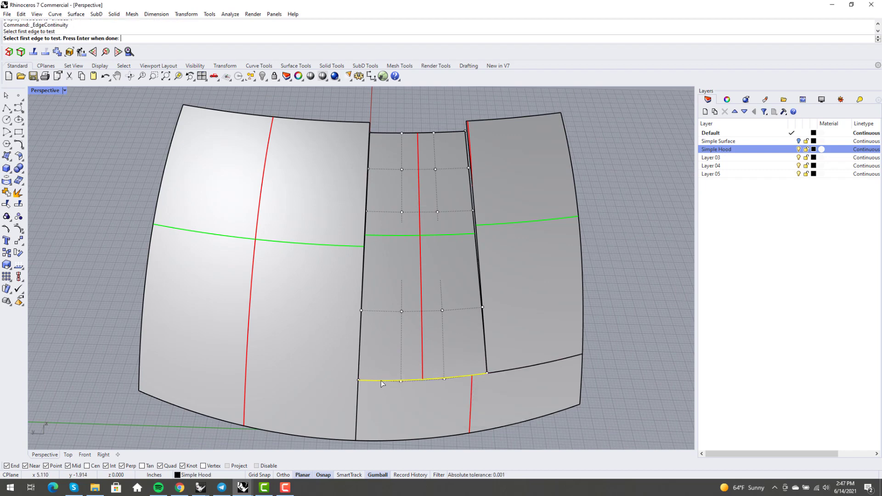
right_click(382, 385)
right_click_drag(385, 401, 391, 388)
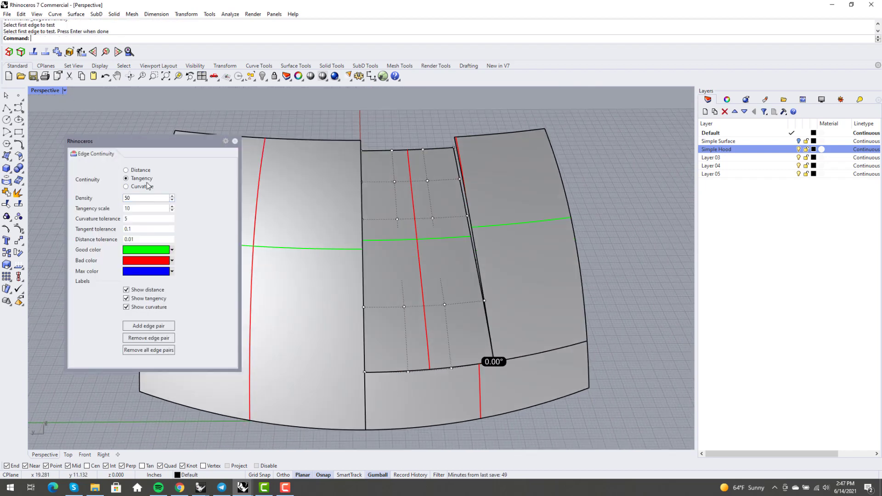
Check the front seam's curvature continuity and tangency, then close the edge analysis.
left_click(142, 186)
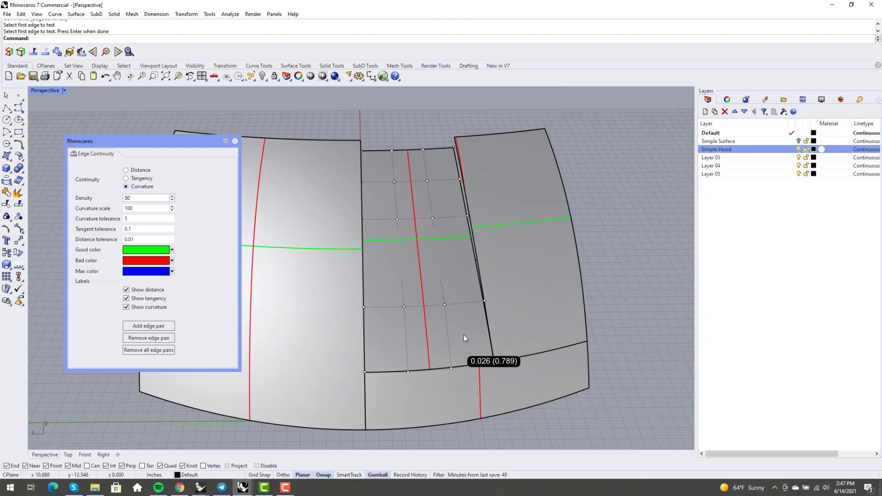
right_click_drag(464, 336, 425, 260)
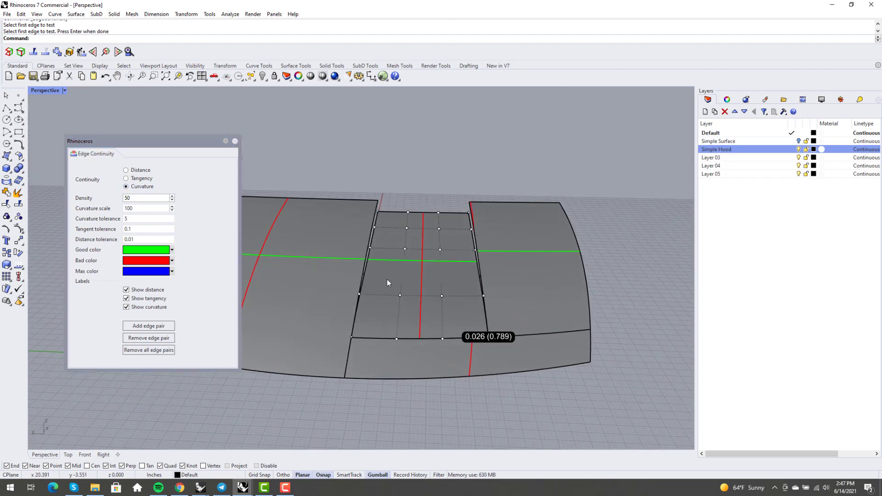
left_click(141, 179)
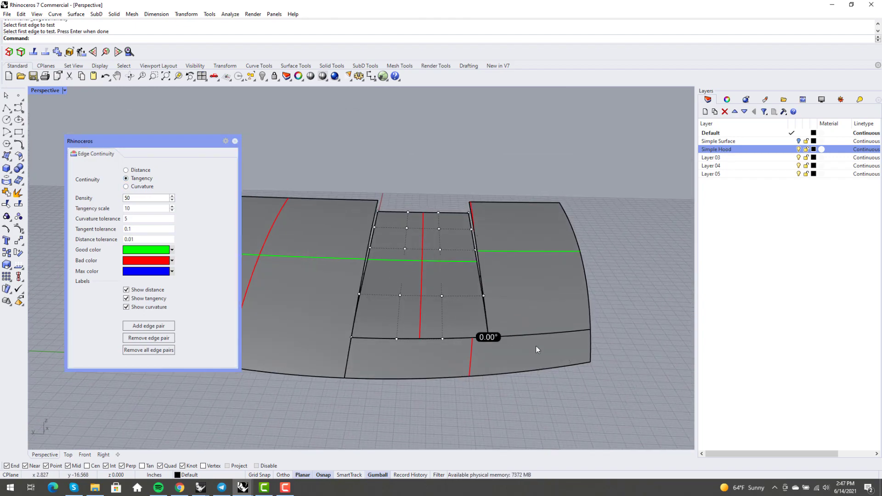
right_click_drag(441, 321, 383, 353)
left_click(236, 142)
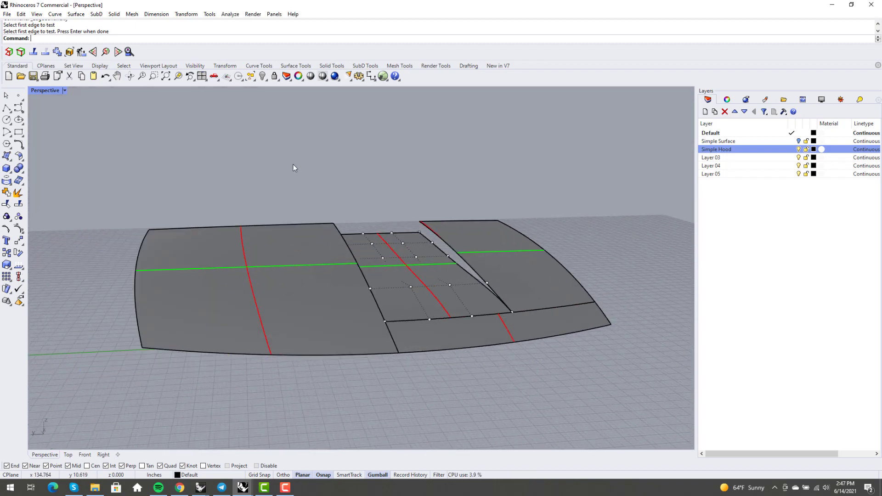
Undo the control point move, the trim refit and the degree change, and show the original panel's control points.
right_click_drag(294, 166, 392, 211)
key("ctrl+z")
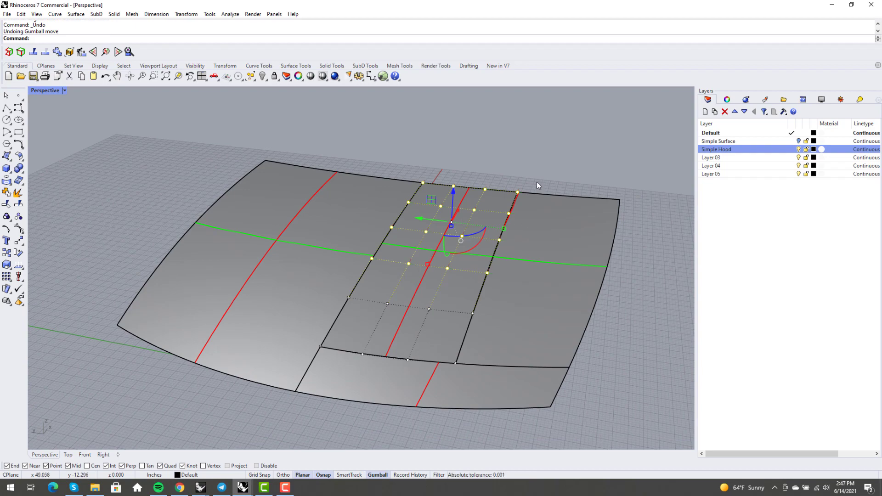
key("ctrl+z")
right_click_drag(536, 181, 443, 308)
key("ctrl+z")
key("F10")
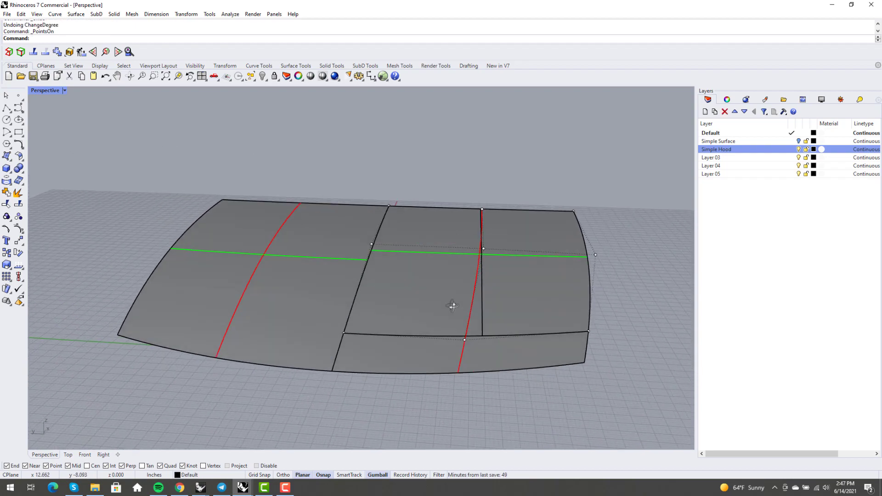
Run RefitTrim on the middle panel's trimmed edge shared with the neighbouring side panel, using the surface at its original degree.
type("RefitTrim")
key("Return")
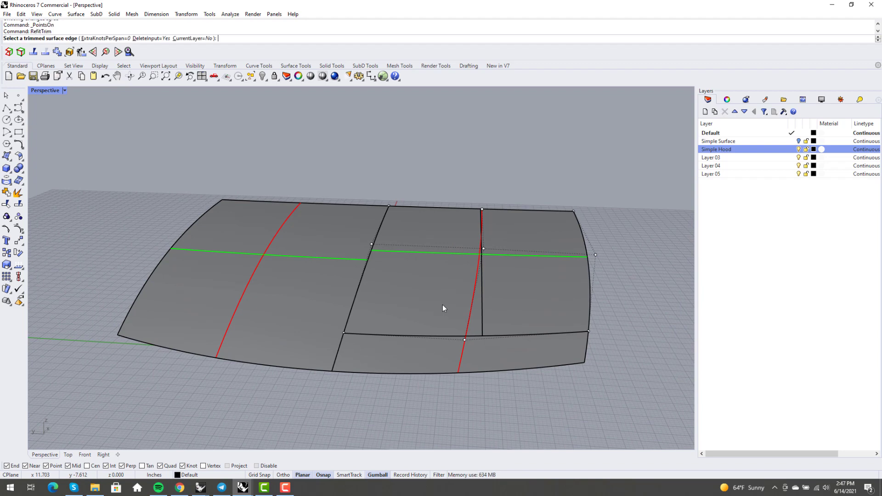
left_click(483, 316)
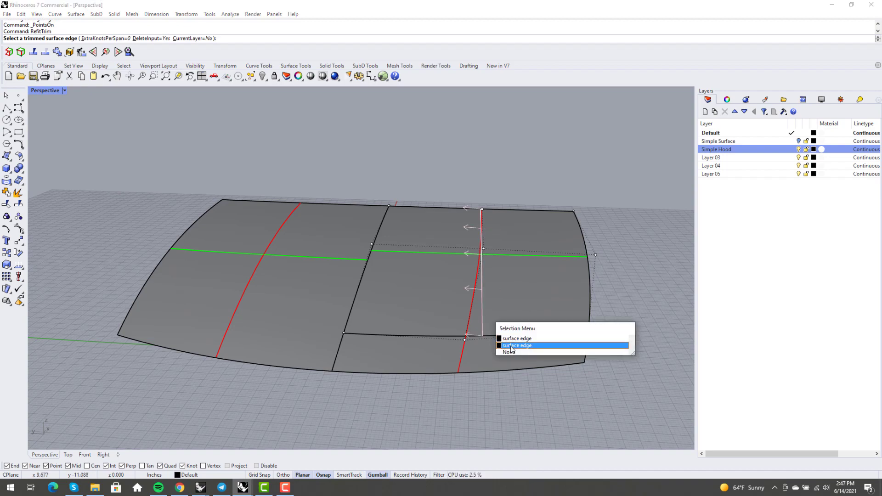
left_click(501, 347)
Examine the refitted middle panel and its control points in Rendered display, and return to Shaded display.
right_click_drag(474, 351, 451, 278)
scroll(449, 257, "up", 5)
scroll(462, 272, "down", 4)
middle_click(451, 277)
left_click(434, 286)
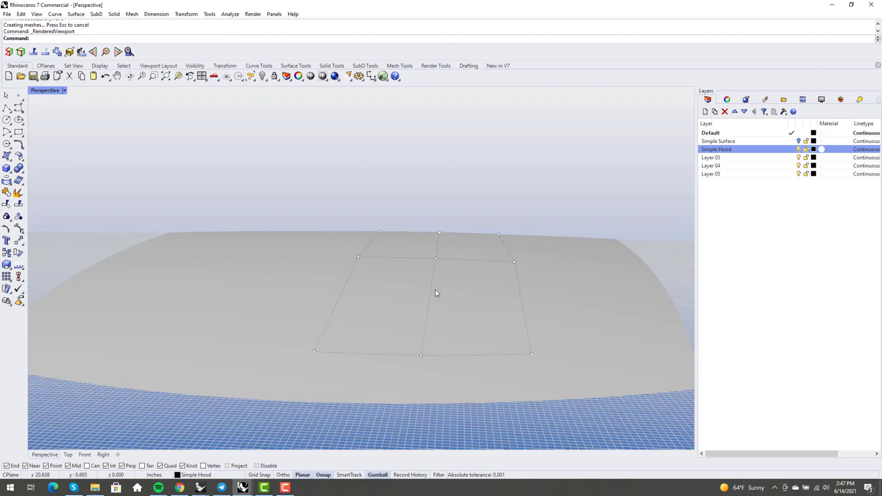
mouse_move(435, 290)
right_mouse_down()
mouse_move(478, 286)
mouse_move(398, 335)
mouse_move(424, 246)
mouse_move(423, 189)
mouse_move(462, 319)
mouse_move(500, 266)
mouse_move(394, 252)
mouse_move(413, 239)
mouse_move(389, 247)
mouse_move(409, 248)
mouse_move(374, 274)
mouse_move(402, 289)
mouse_move(393, 294)
mouse_move(408, 311)
mouse_move(390, 318)
mouse_move(410, 290)
right_mouse_up()
middle_click(463, 318)
left_click(486, 315)
Undo the trim refit on the middle panel.
scroll(399, 241, "down", 8)
scroll(367, 260, "up", 3)
key("ctrl+z")
scroll(401, 283, "down", 5)
scroll(396, 306, "down", 4)
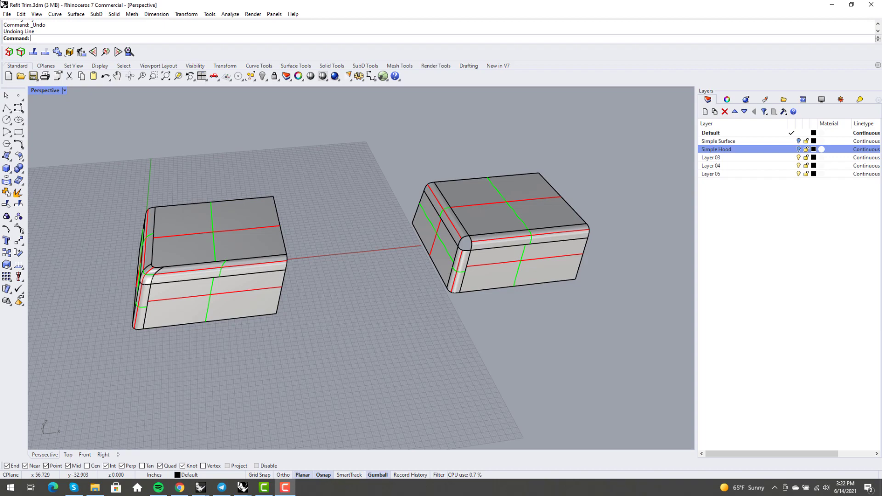
Examine the finished blended corner of the first filleted box in Rendered display, and return to Shaded display.
right_click_drag(504, 269, 505, 232)
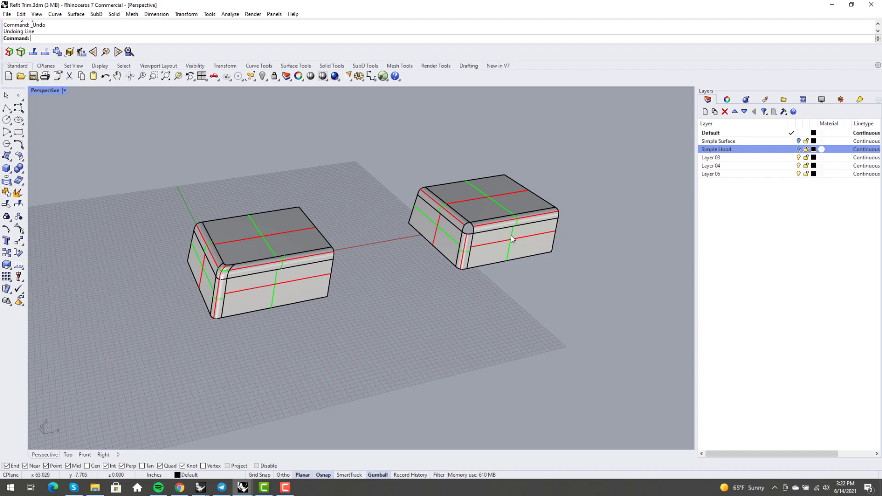
scroll(384, 261, "down", 2)
scroll(282, 268, "up", 6)
middle_click(298, 276)
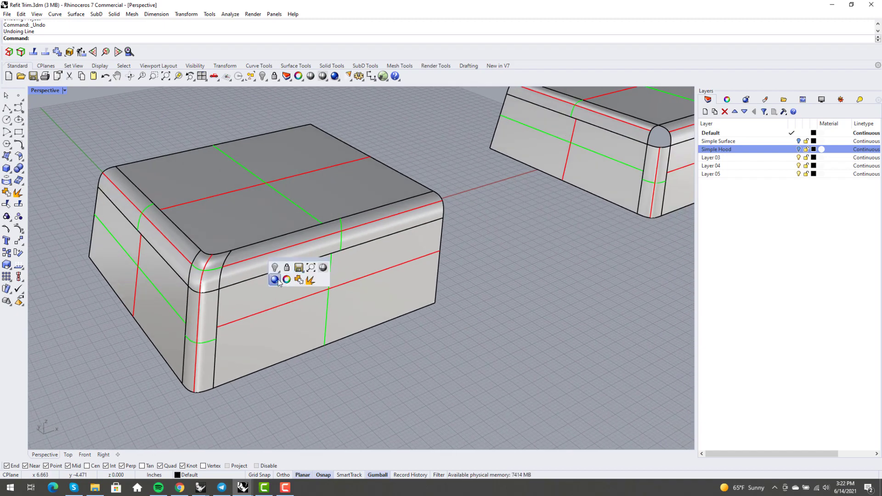
left_click(275, 280)
right_click_drag(275, 283, 286, 309)
scroll(286, 309, "up", 5)
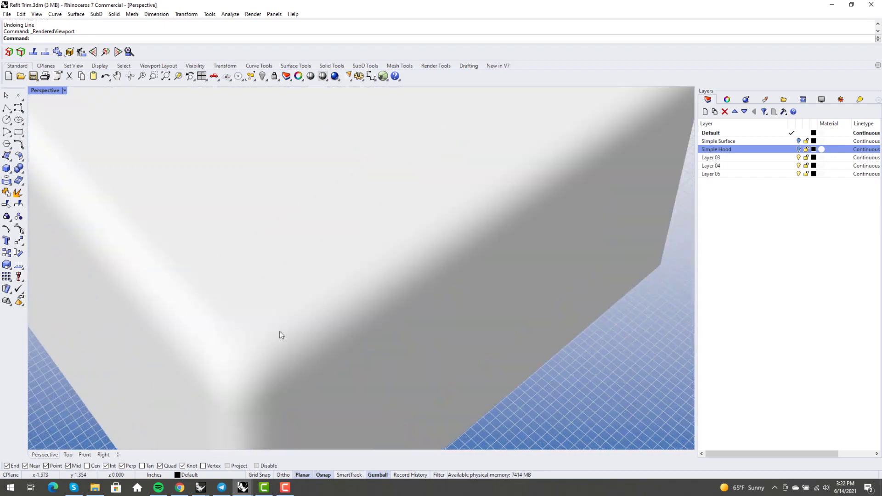
middle_click(244, 316)
left_click(266, 312)
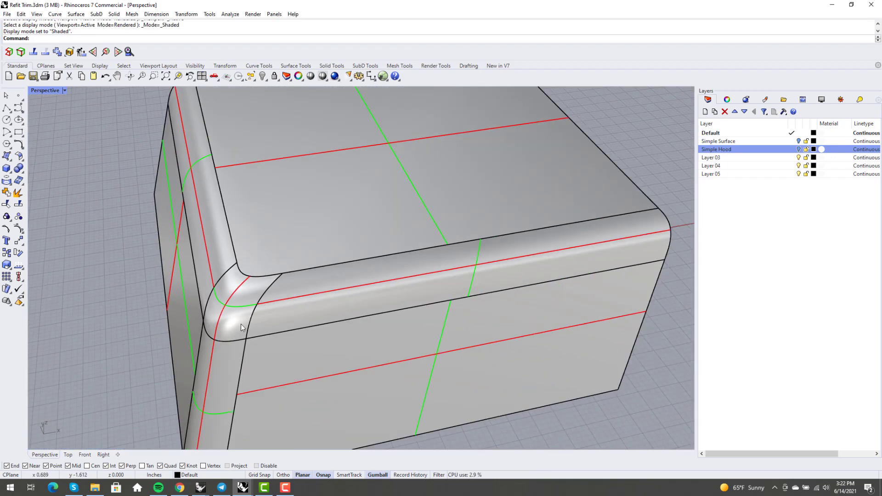
Examine the open corner where the three edge fillets meet on the second box.
scroll(240, 324, "down", 8)
scroll(533, 277, "up", 4)
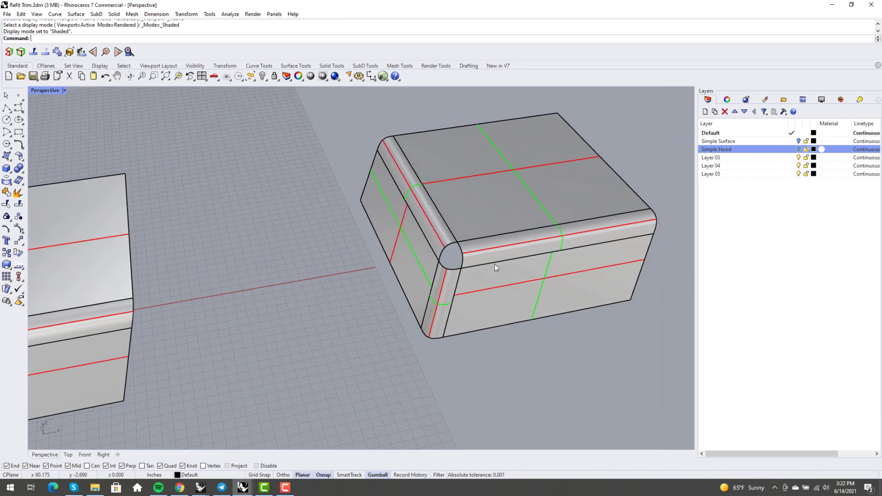
scroll(495, 264, "up", 6)
scroll(476, 250, "down", 3)
right_click_drag(476, 250, 472, 232)
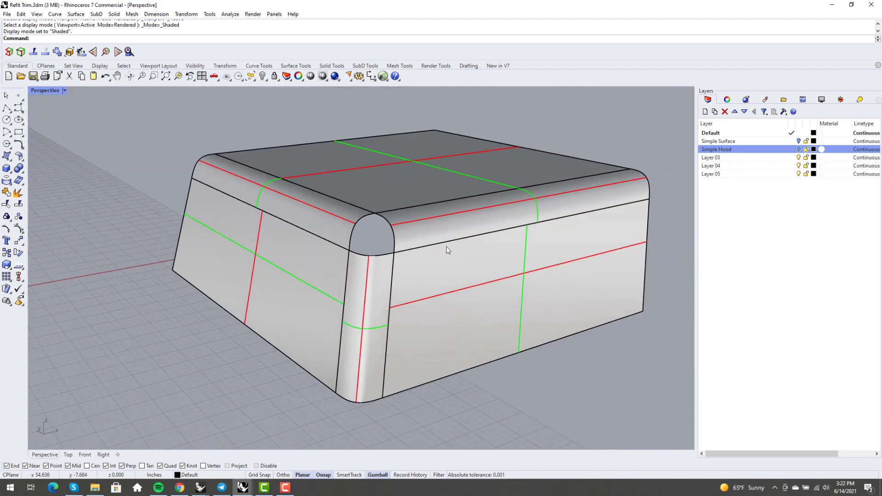
right_click_drag(328, 230, 381, 214)
scroll(382, 214, "up", 6)
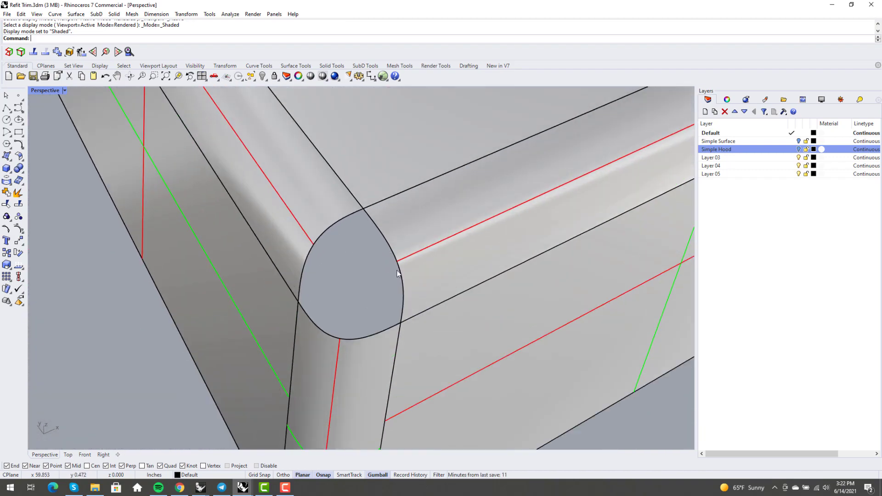
right_click_drag(397, 271, 384, 237)
scroll(382, 246, "down", 3)
scroll(326, 252, "down", 3)
right_click_drag(334, 256, 357, 234)
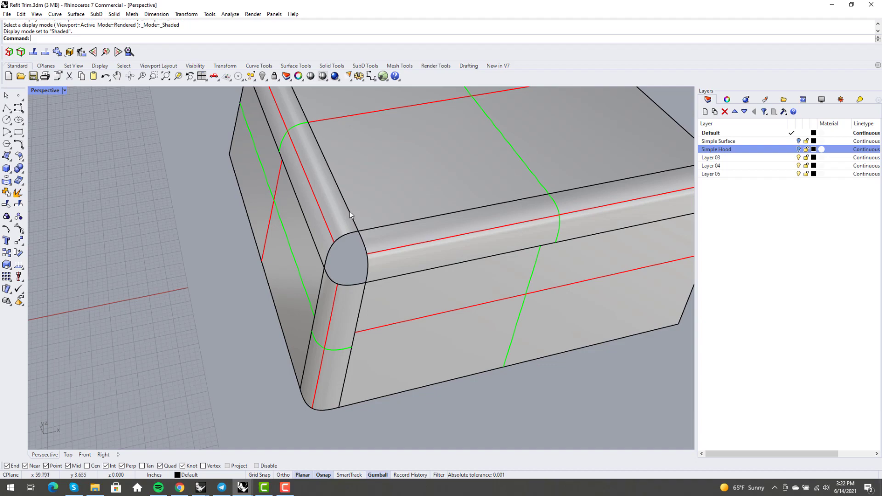
right_click_drag(371, 281, 388, 263)
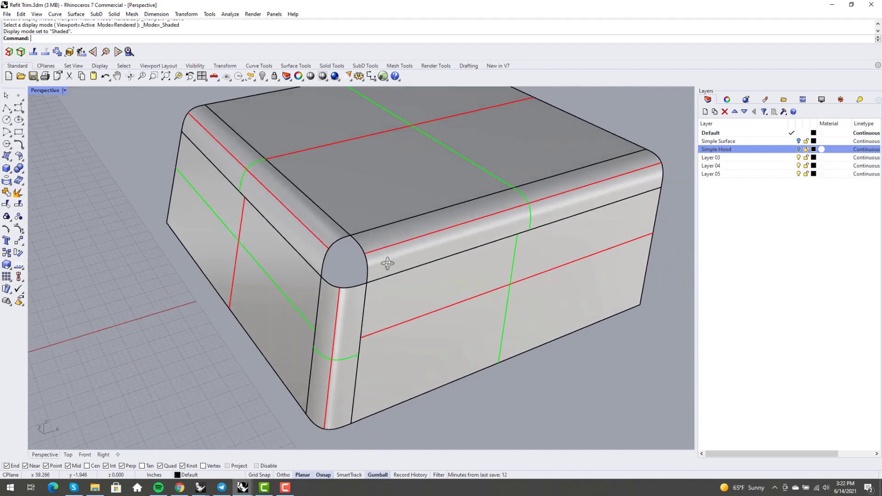
scroll(387, 263, "down", 5)
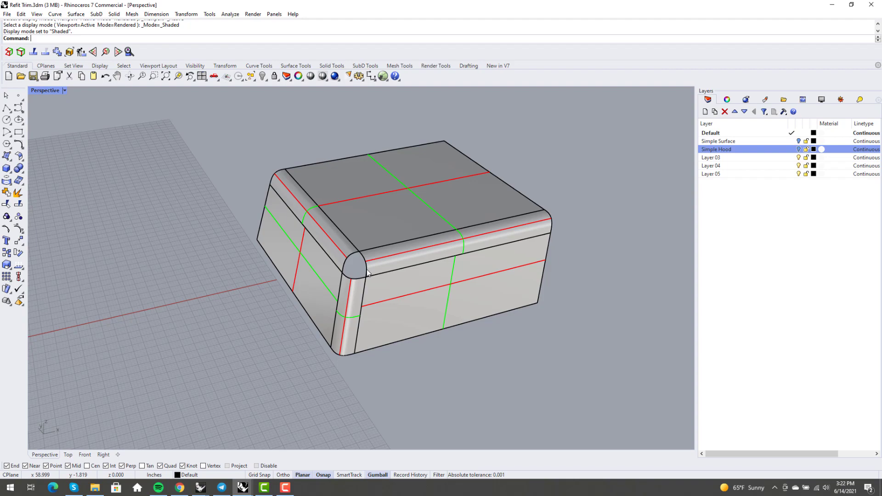
Draw an Extension line from the edge between the vertical corner fillet and the front face, ending above the box's top face.
type("l")
key("Return")
left_click(229, 40)
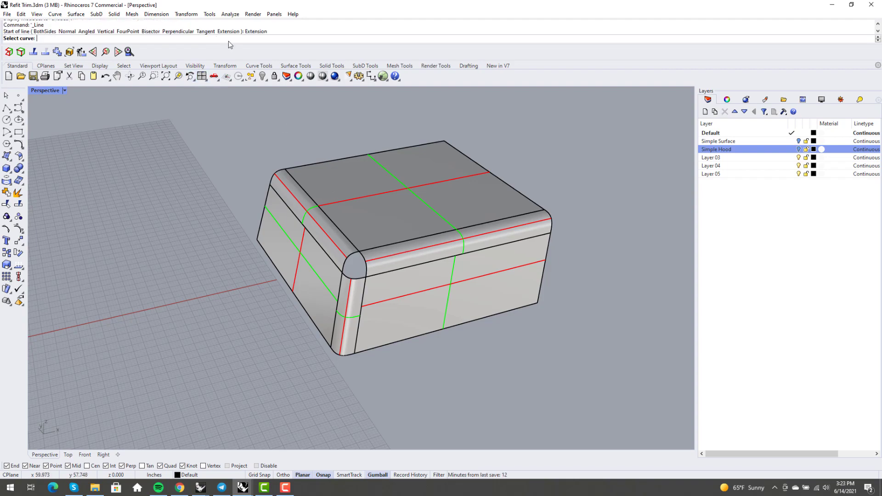
right_click_drag(409, 287, 365, 293)
left_click(362, 292)
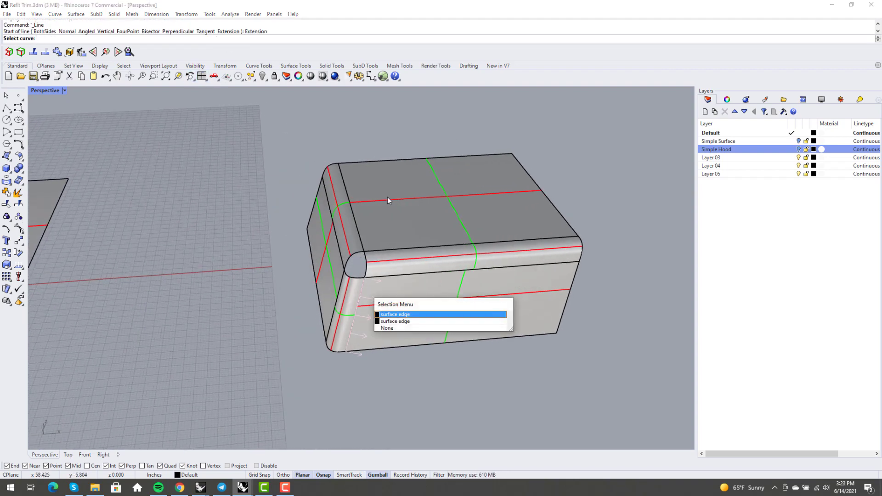
left_click(396, 315)
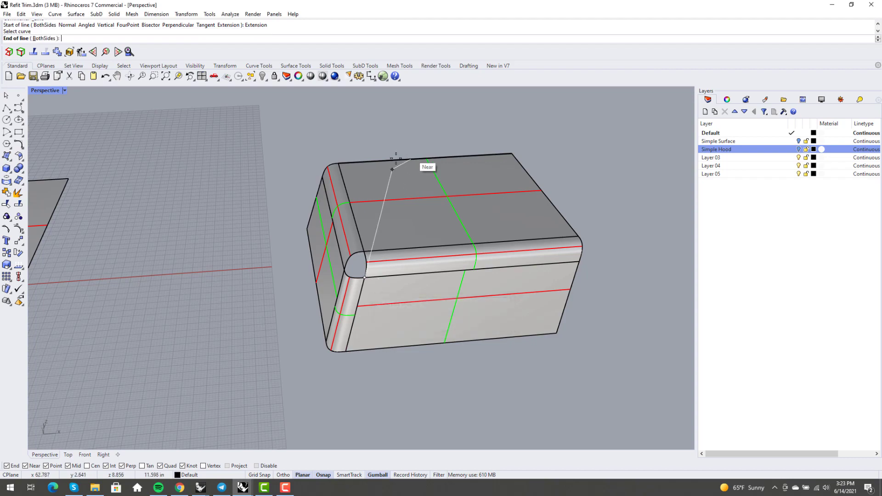
right_click_drag(401, 138, 377, 192)
left_click(404, 137)
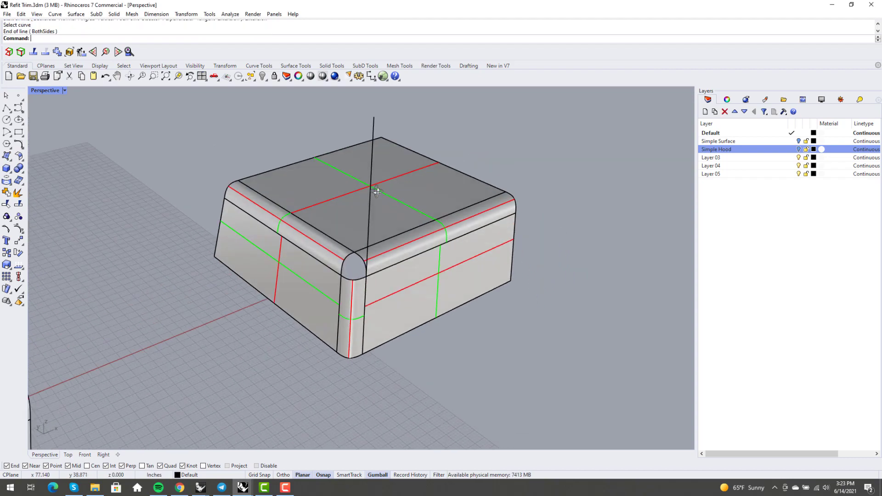
Project the extension line onto the box's top face along the CPlane Z direction.
scroll(392, 270, "up", 5)
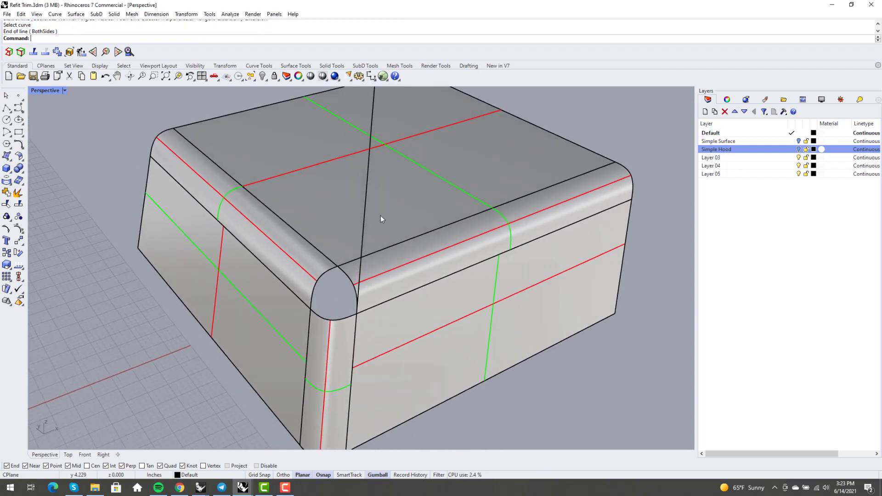
scroll(372, 248, "down", 3)
right_click_drag(365, 275, 396, 219)
type("roject")
key("Return")
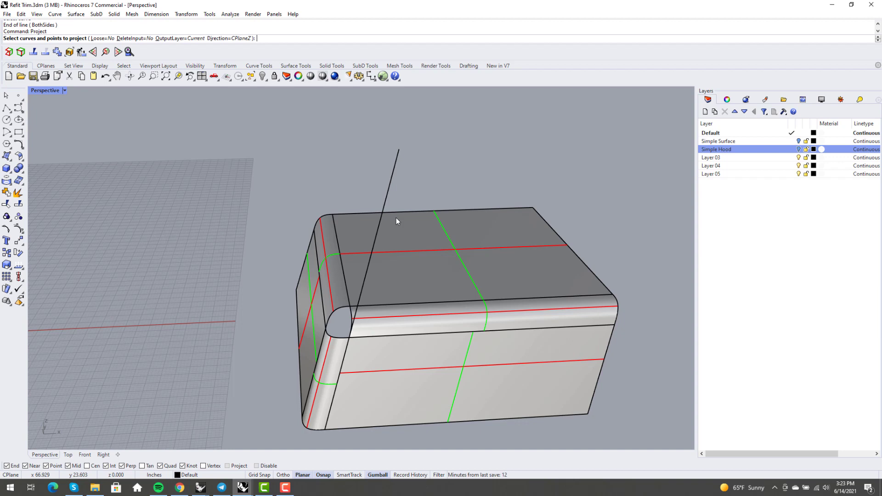
left_click(378, 229)
right_click(386, 239)
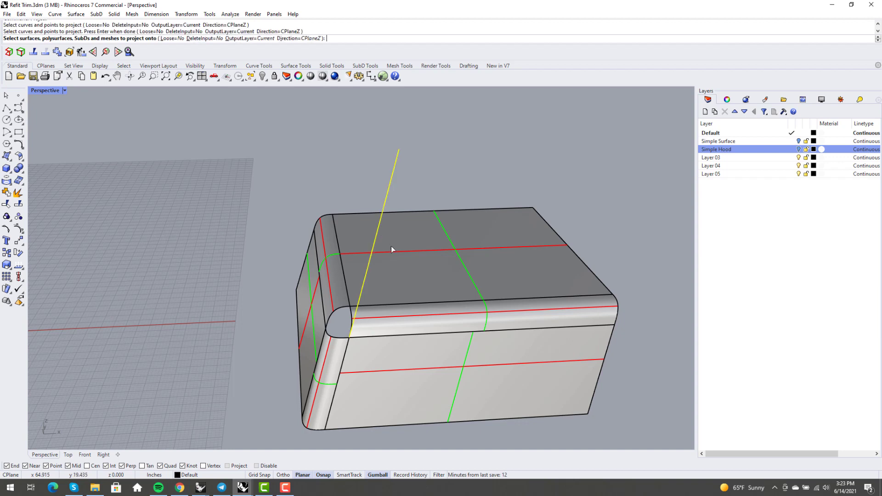
left_click(390, 253)
right_click(390, 255)
Delete the original extension line above the box.
right_click_drag(370, 317, 374, 334)
key("Escape")
scroll(394, 291, "up", 4)
left_click(402, 286)
key("Delete")
Draw a line from the lower corner of the opening to the projected curve's end on the top edge, and extrude it upward into a surface.
type("l")
key("Return")
left_click(417, 344)
scroll(413, 321, "up", 3)
left_click(415, 263)
right_click_drag(459, 339, 429, 297)
left_click(440, 343)
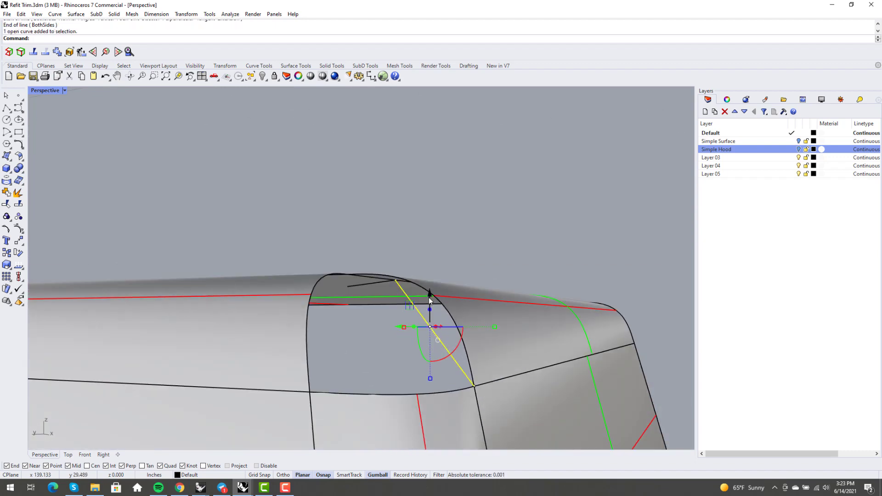
left_click_drag(430, 310, 430, 178)
right_click_drag(431, 179, 431, 340)
Split the fillet between the top and front faces with the extruded vertical surface.
type("split")
key("Return")
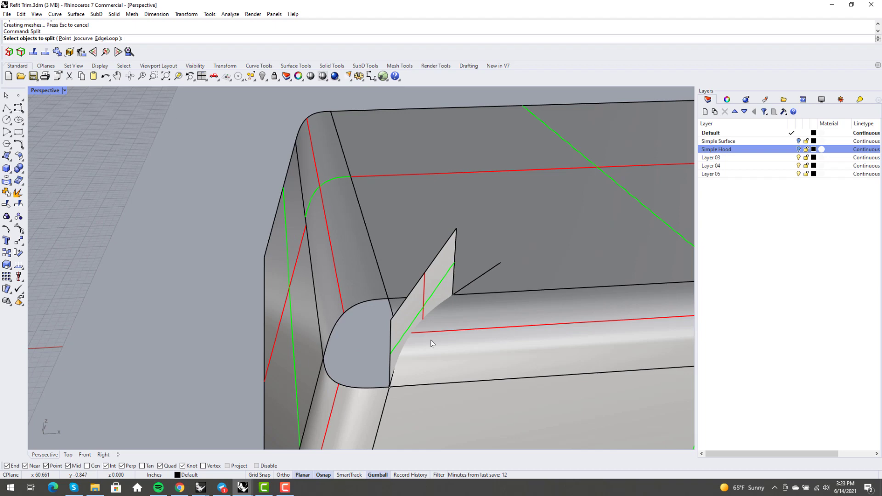
left_click(401, 314)
key("Return")
left_click(409, 309)
right_click_drag(400, 314, 464, 234)
key("Return")
Delete the vertical cutting surface and the diagonal line it was extruded from.
left_click(417, 306)
key("Delete")
scroll(453, 296, "up", 4)
scroll(453, 314, "up", 2)
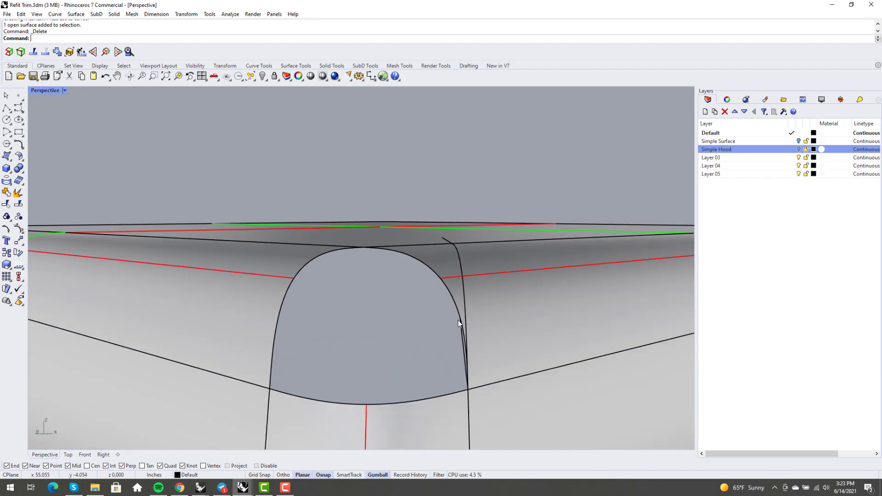
left_click(460, 342)
key("Delete")
Duplicate the split edge across the top-front fillet with DupEdge and show the duplicated curve's control points.
right_click_drag(440, 342, 460, 335)
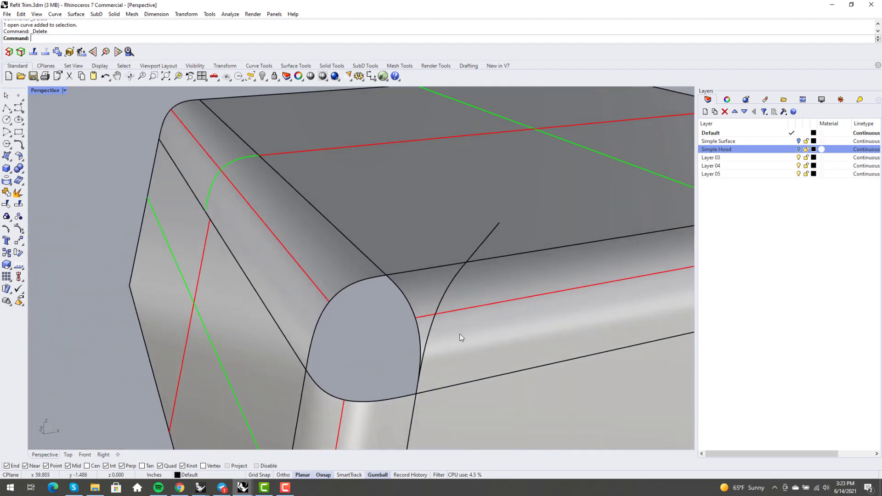
left_click(444, 336)
key("Escape")
type("DupEdge")
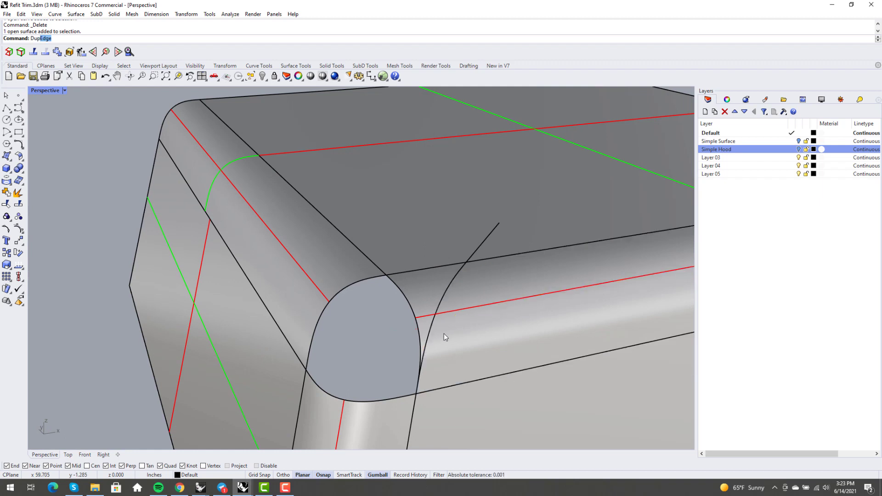
key("Return")
left_click(453, 277)
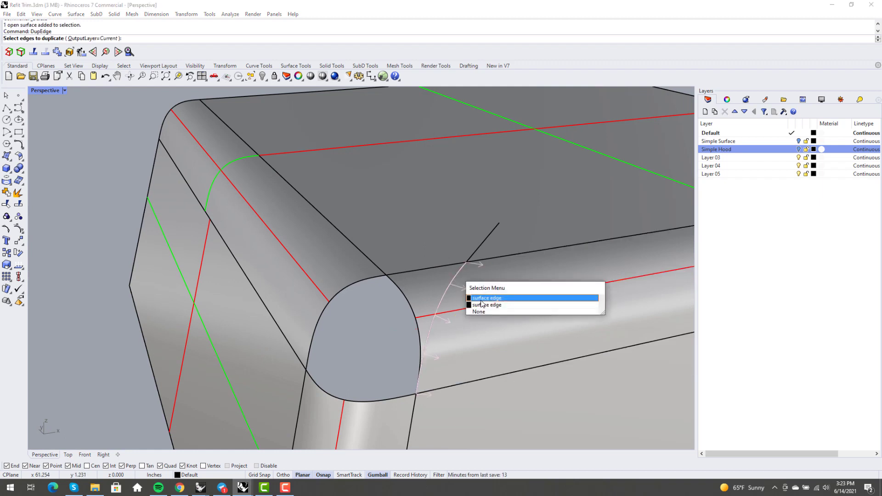
left_click(506, 295)
key("Return")
key("F10")
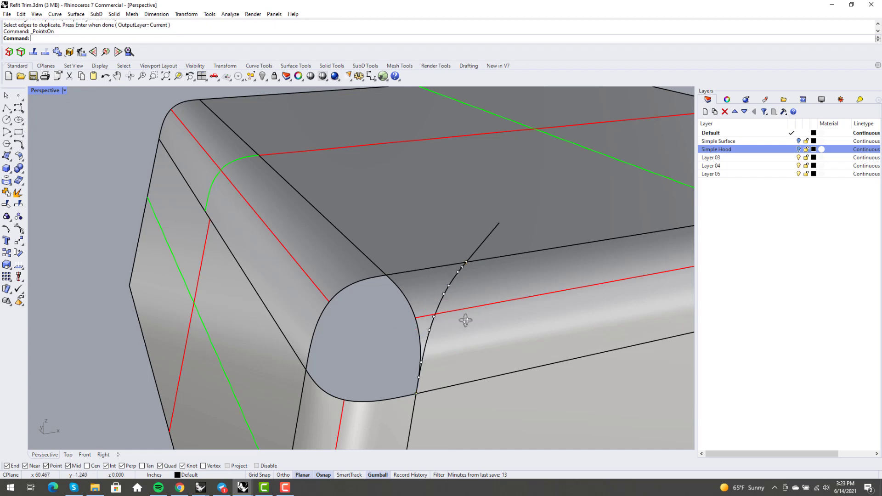
Examine the duplicated edge curve's shape and control points beside the open corner from several angles.
right_click_drag(467, 321, 394, 366)
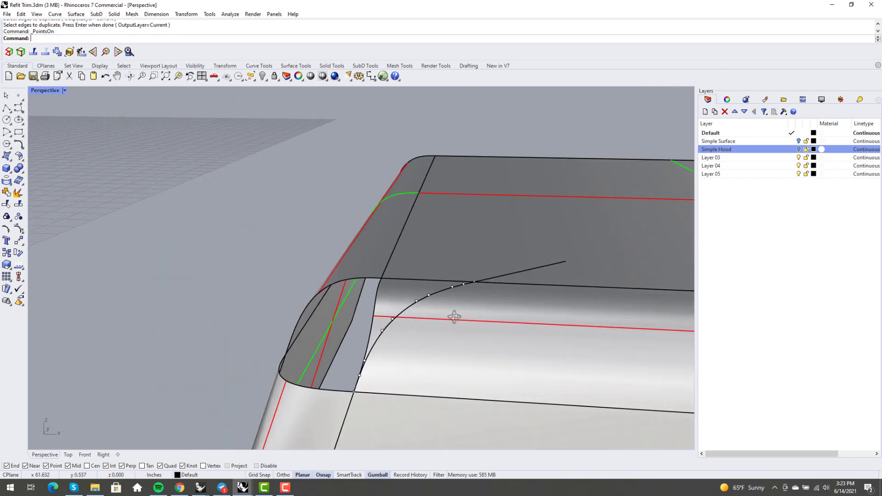
right_click_drag(467, 292, 462, 293)
right_click_drag(347, 190, 337, 239)
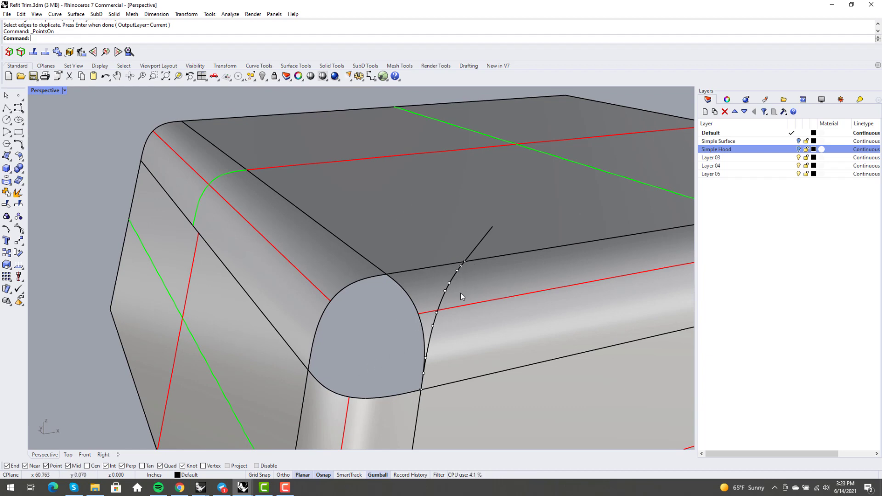
mouse_move(297, 315)
right_mouse_down()
mouse_move(308, 304)
mouse_move(305, 319)
right_mouse_up()
scroll(452, 303, "up", 2)
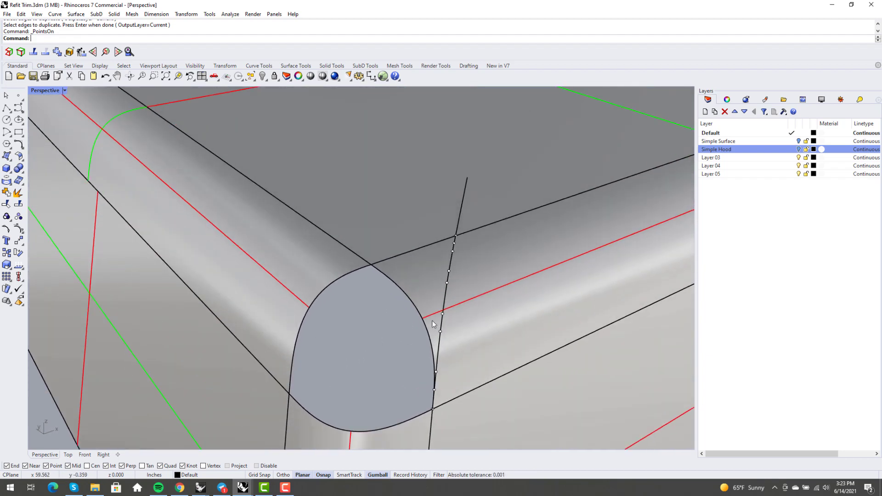
right_click_drag(432, 320, 417, 305)
left_click(431, 295)
left_click(355, 340)
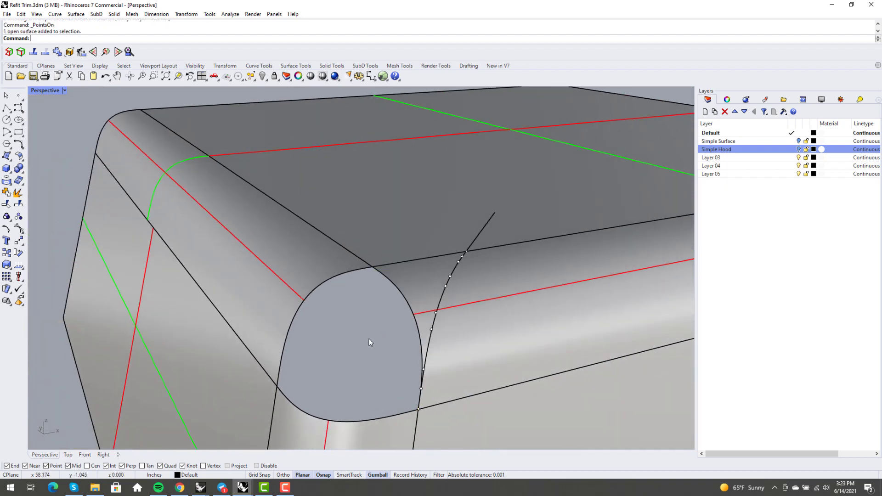
right_click_drag(369, 339, 357, 346)
right_click_drag(424, 315, 352, 326)
scroll(404, 313, "down", 2)
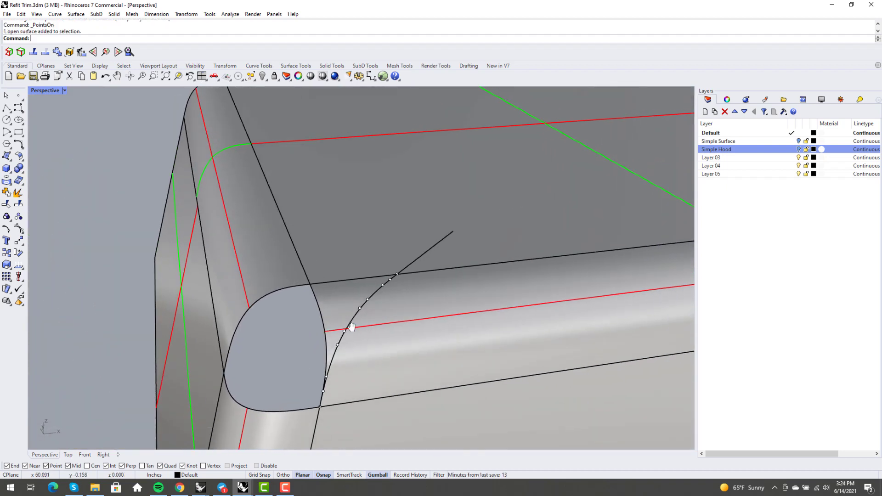
Delete the projected line on the top face.
left_click(418, 259)
key("Delete")
right_click_drag(418, 260, 390, 299)
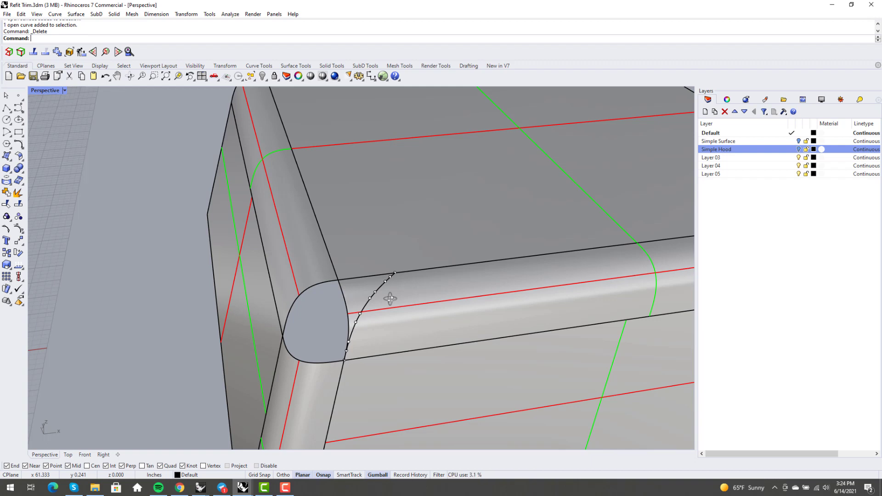
scroll(390, 299, "down", 3)
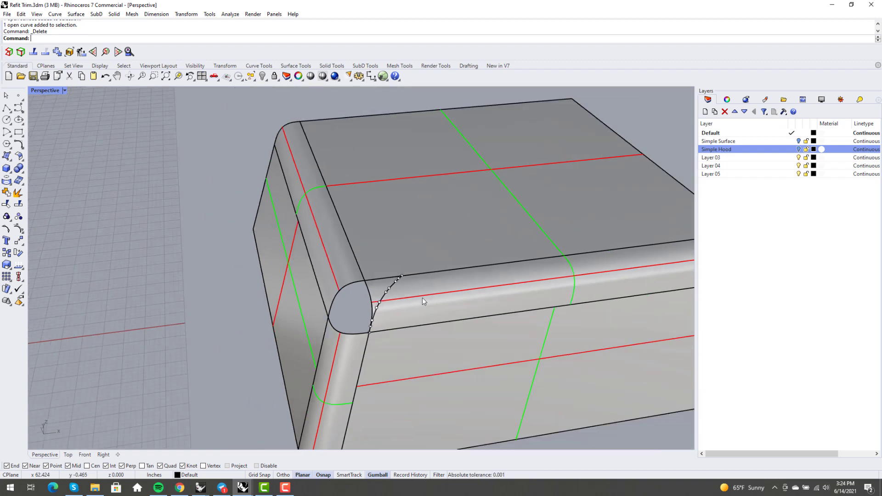
Show the top-front fillet's control points, examine their layout beside the open corner, and hide them again.
right_click_drag(422, 298, 328, 282)
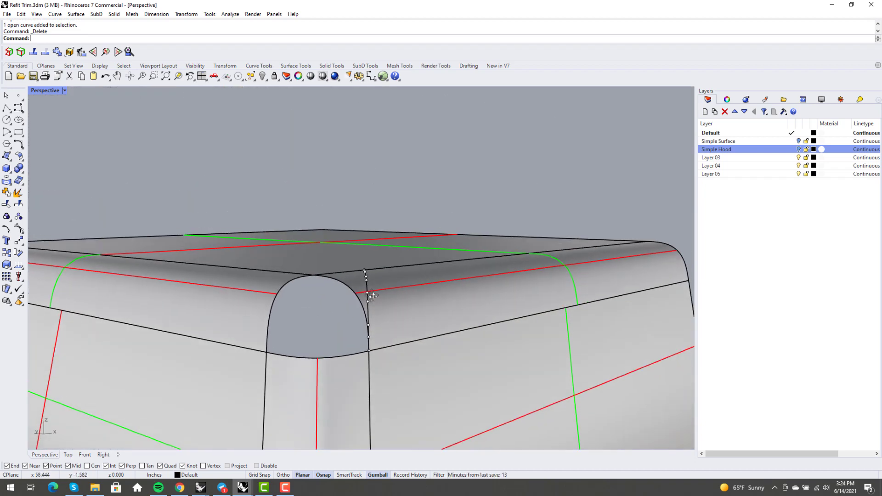
right_click_drag(401, 311, 358, 321)
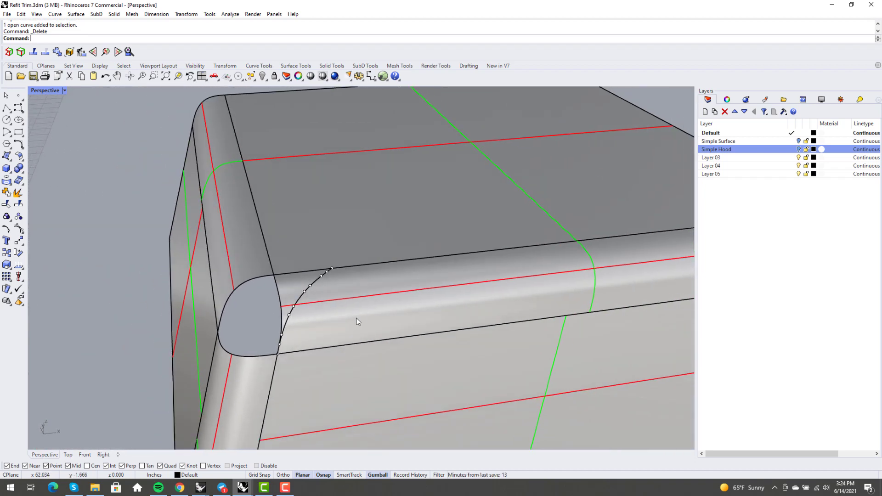
left_click(358, 322)
key("F10")
scroll(390, 296, "down", 3)
right_click_drag(389, 296, 346, 322)
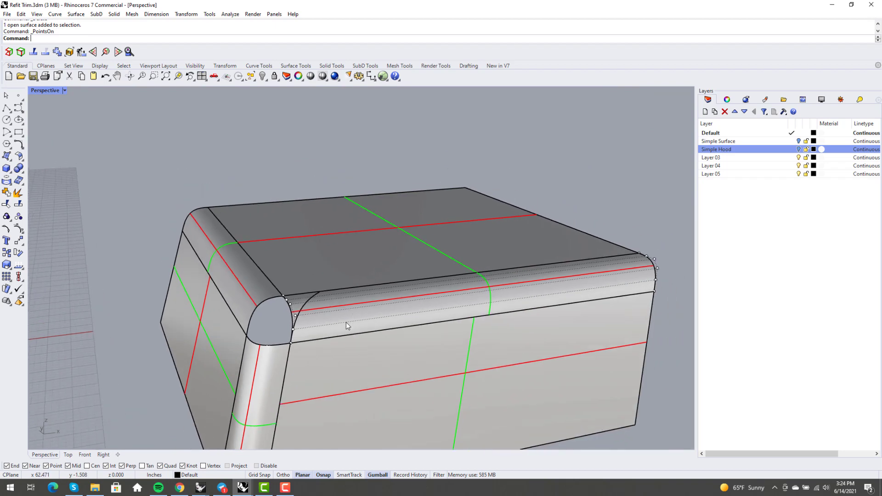
scroll(317, 329, "up", 3)
scroll(348, 332, "up", 3)
key("Escape")
Refit the top-front fillet to its curved trimmed edge beside the open corner with RefitTrim.
type("RefitTrim")
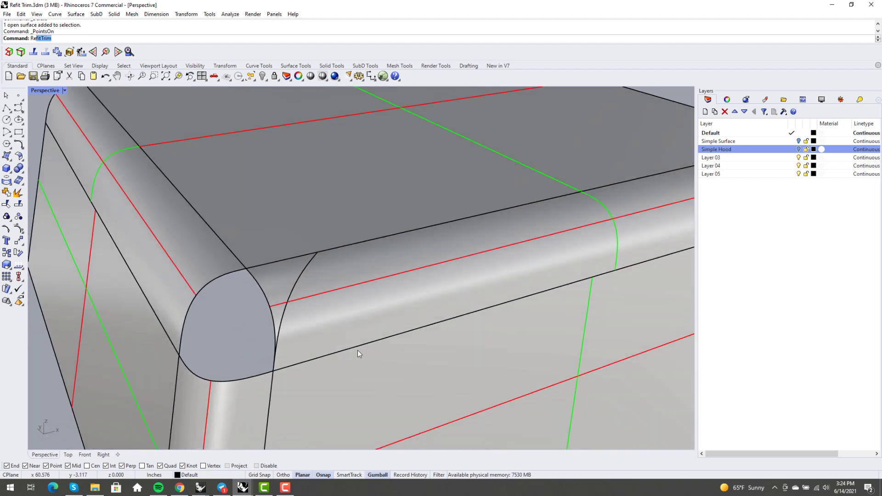
key("Return")
left_click(302, 268)
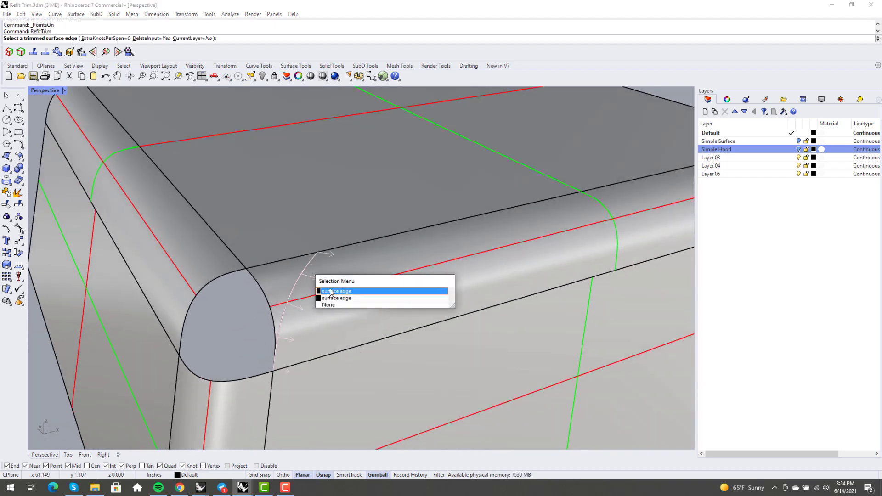
left_click(330, 289)
mouse_move(329, 329)
right_mouse_down()
mouse_move(339, 325)
mouse_move(322, 329)
right_mouse_up()
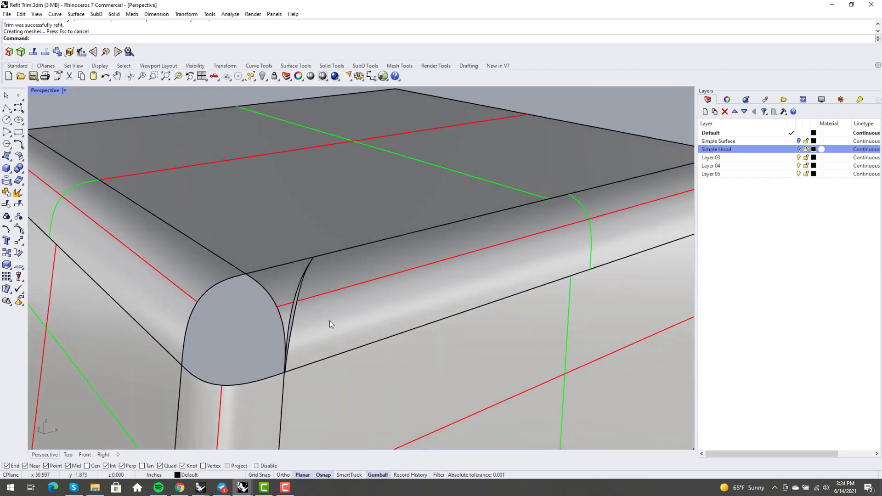
Show the refitted top-front fillet's control points and examine how they follow the split edge near the corner.
left_click(329, 321)
key("F10")
right_click_drag(332, 329, 287, 279)
scroll(332, 325, "up", 2)
scroll(296, 288, "up", 4)
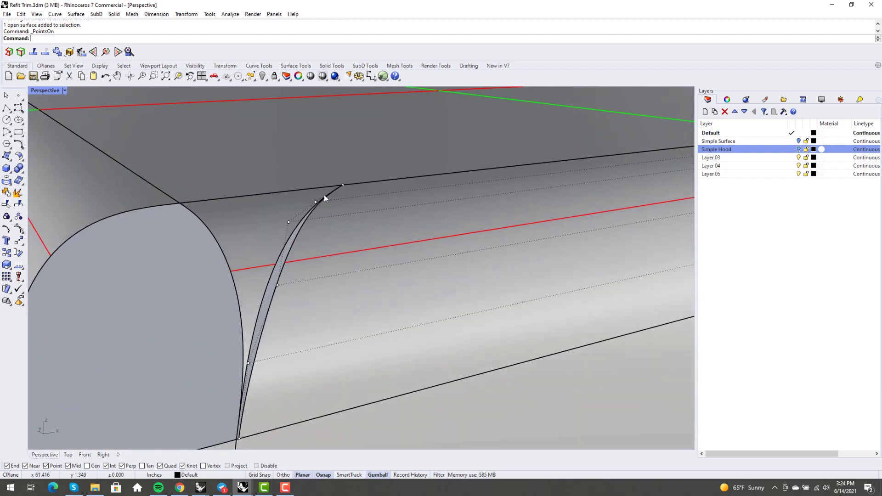
right_click_drag(326, 200, 310, 248)
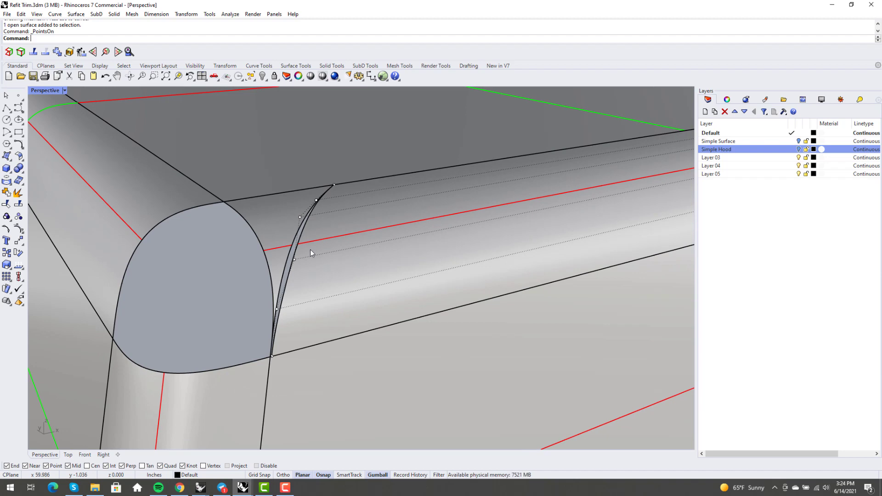
scroll(310, 251, "down", 9)
right_click_drag(480, 220, 466, 239)
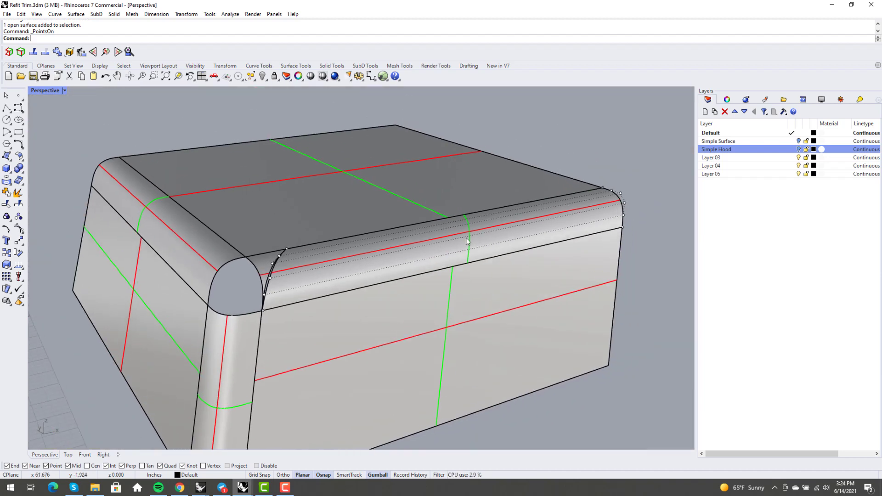
scroll(407, 252, "up", 3)
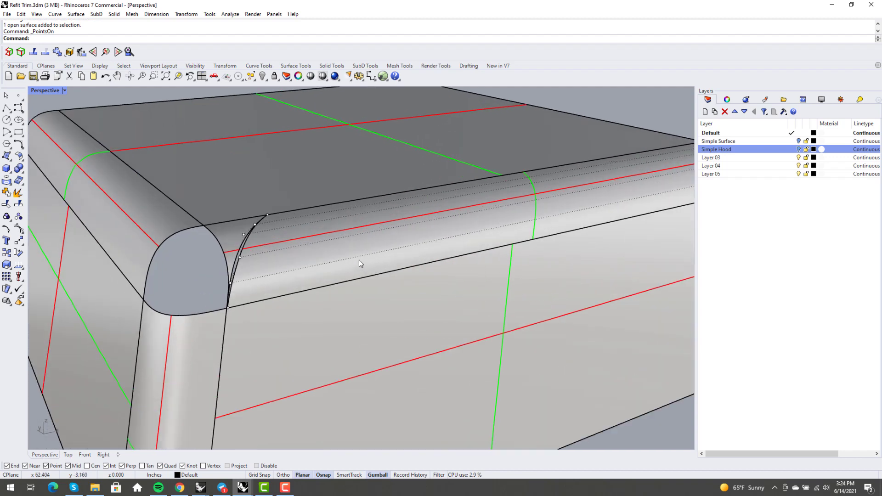
Try to match the refitted fillet's end edge to the adjacent leftover piece's surface edge with MatchSrf.
type("MatchSrf")
key("Return")
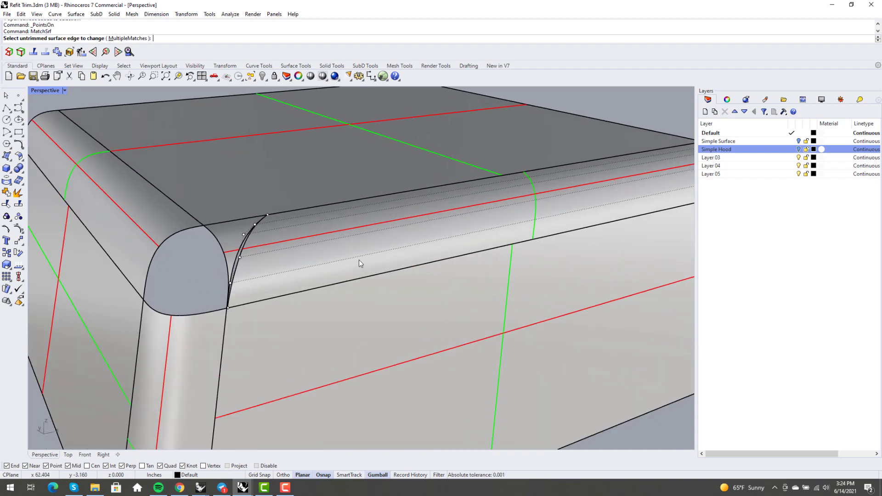
scroll(360, 260, "up", 2)
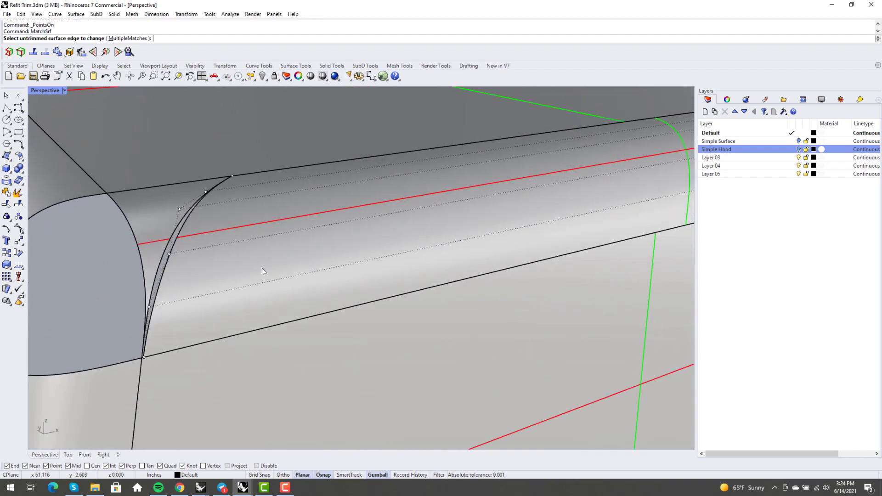
left_click(153, 295)
left_click(153, 296)
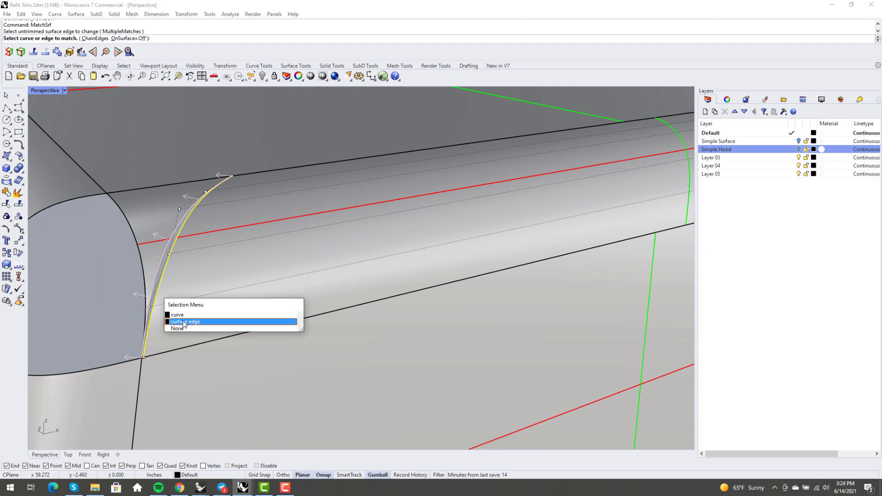
left_click(167, 324)
key("ctrl+z")
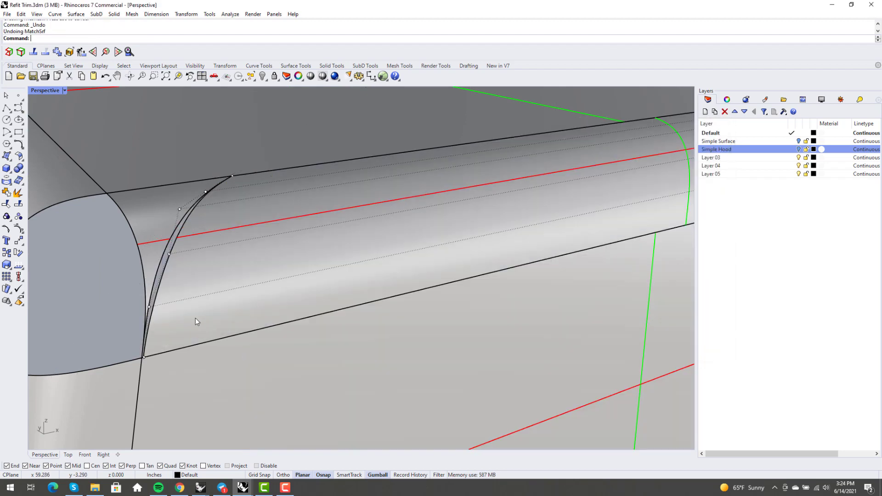
Match the refitted fillet's end edge to the duplicated edge curve with MatchSrf, using Position continuity and matching edges by closest points.
right_click(200, 315)
right_click_drag(200, 316, 224, 288, "shift")
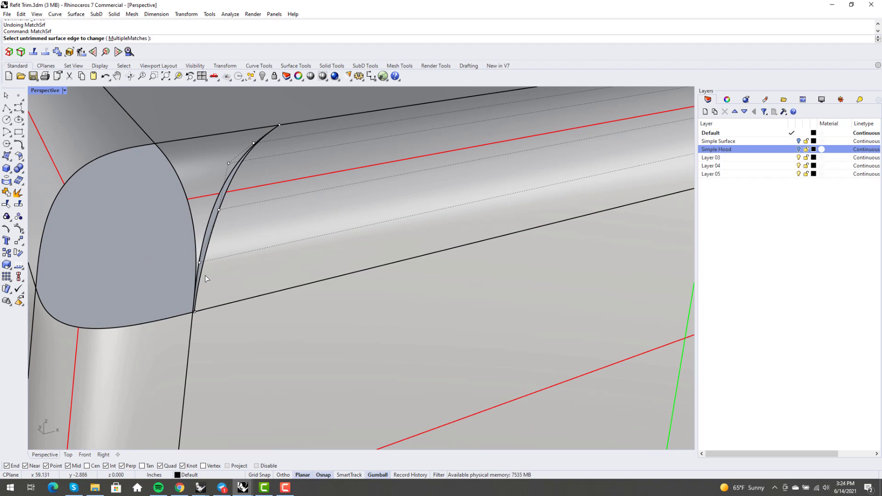
left_click(205, 275)
left_click(204, 252)
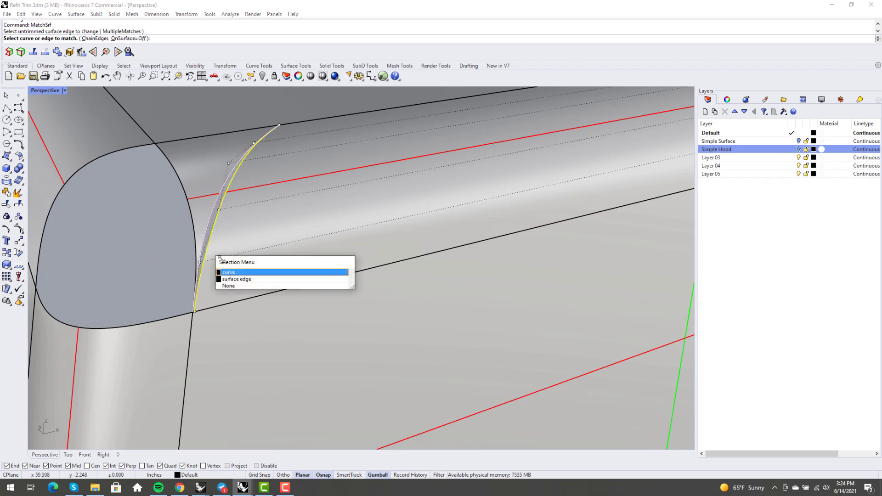
left_click(228, 280)
left_click(613, 238)
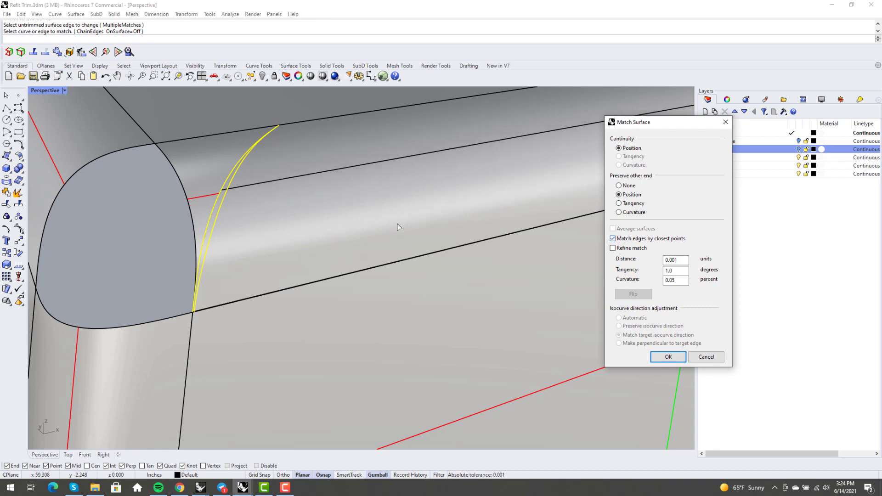
right_click_drag(398, 227, 246, 243)
key("Return")
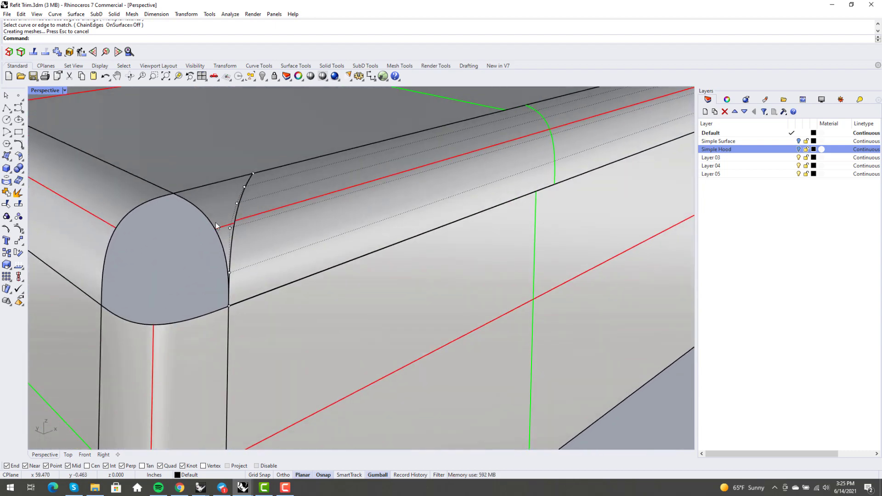
Delete the leftover fillet piece between the open corner and the refitted fillet.
left_click(243, 239)
key("Delete")
right_click_drag(252, 291, 295, 270)
Match the refitted fillet's lower edge to the front face's upper edge with MatchSrf, using Position continuity and closest-point matching.
type("MatchSrf")
key("Return")
left_click(294, 270)
left_click(292, 268)
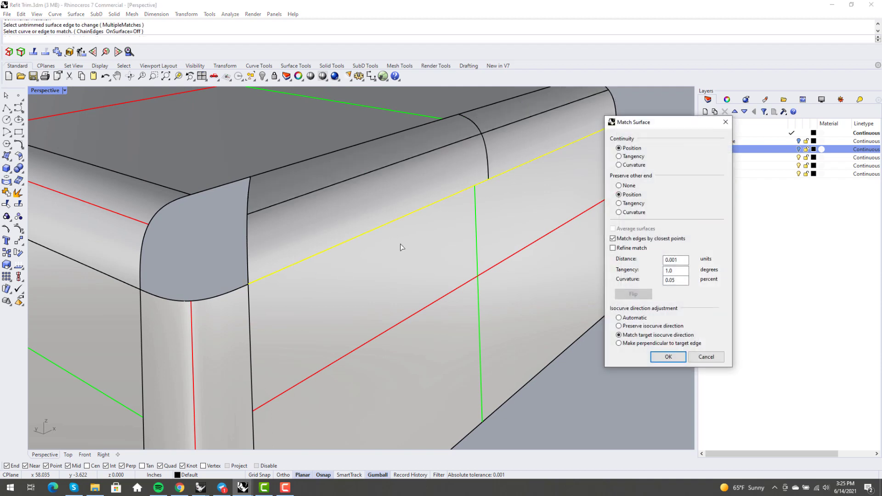
left_click(641, 239)
right_click_drag(528, 297, 481, 291, "shift")
right_click(481, 295)
right_click_drag(424, 268, 408, 290, "shift")
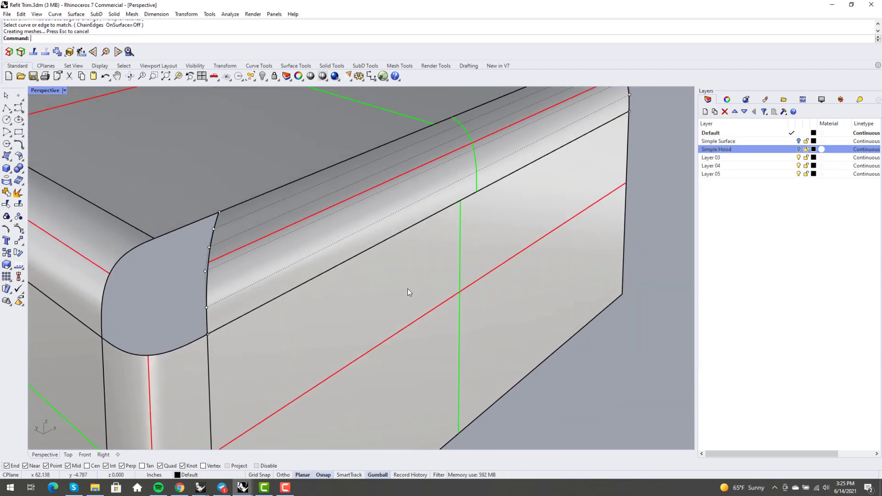
Match the refitted fillet's upper edge to the top face's edge with MatchSrf, using Position continuity and closest-point matching.
right_click(289, 227)
left_click(242, 201)
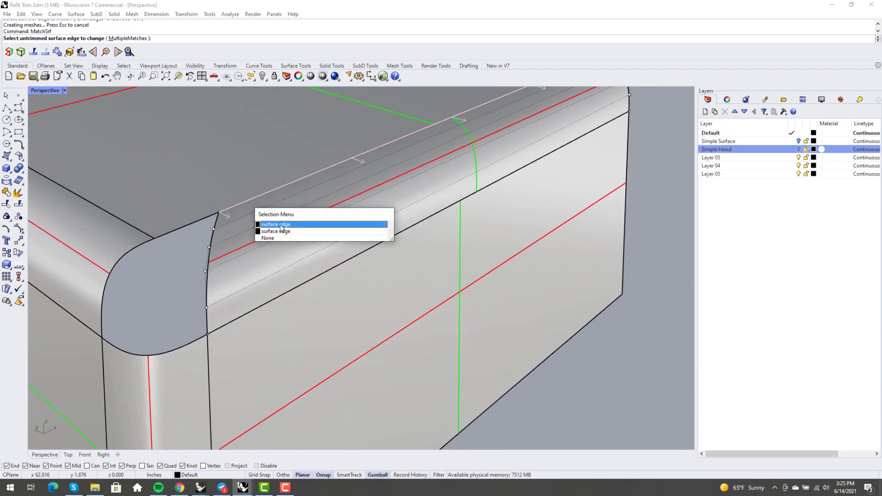
left_click(278, 224)
left_click(244, 203)
scroll(243, 203, "down", 1)
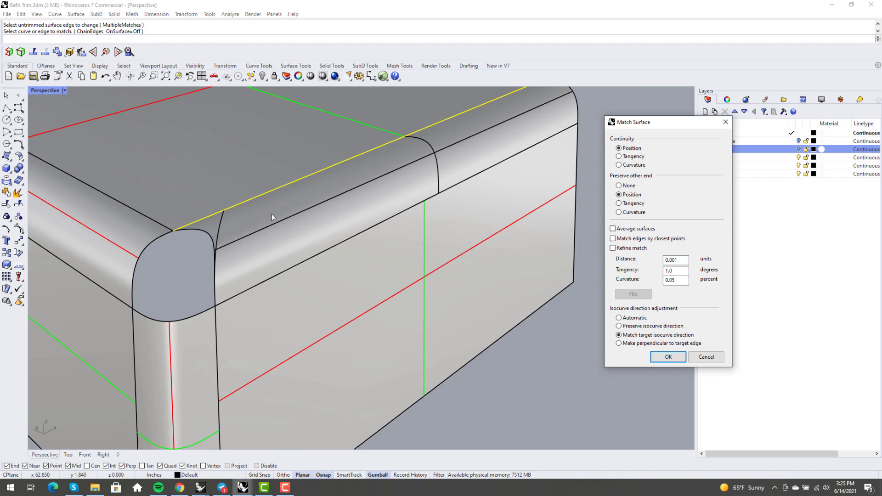
left_click(619, 239)
left_click(646, 327)
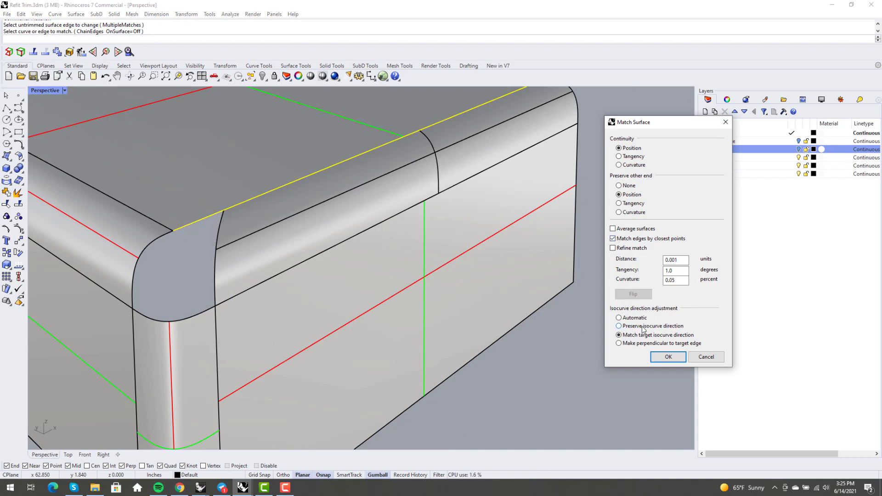
right_click_drag(343, 325, 352, 288)
right_click(375, 269)
Switch the viewport to Rendered display and delete the duplicated edge curve beside the open corner.
middle_click(353, 291)
left_click(328, 297)
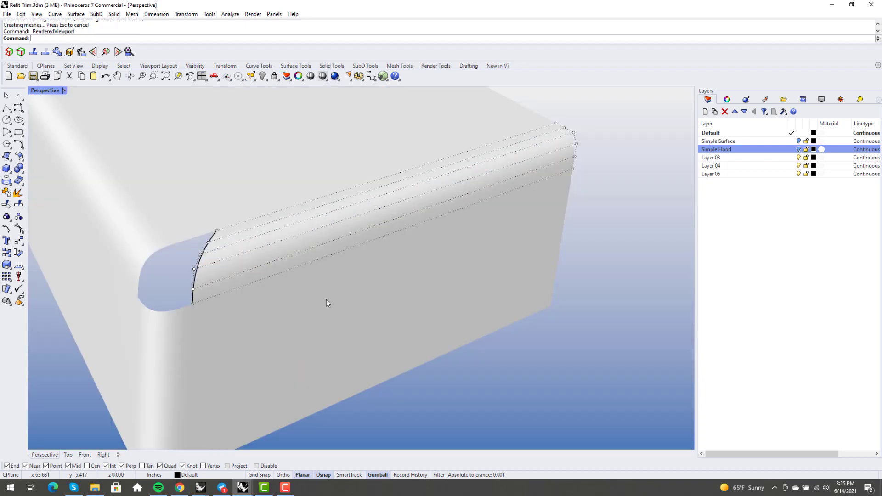
scroll(158, 263, "up", 5)
left_click(142, 268)
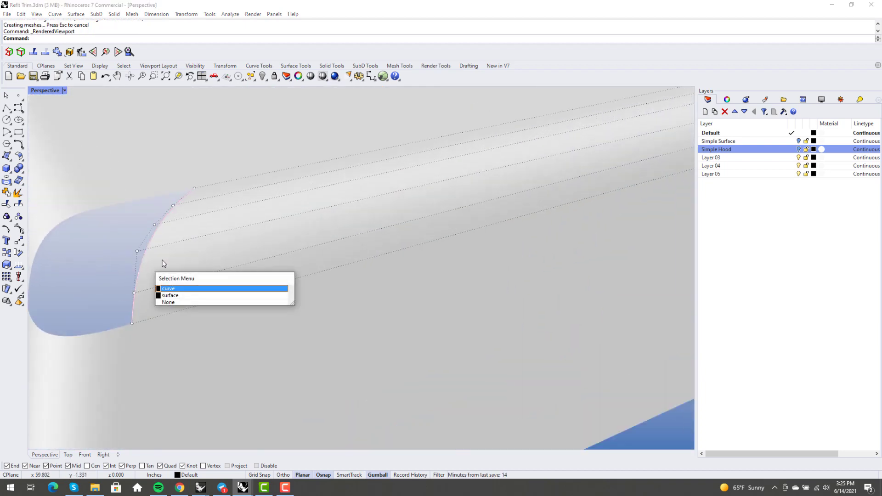
left_click(167, 288)
key("Delete")
Return the viewport to Shaded display and examine the enlarged corner opening from several angles.
mouse_move(177, 264)
right_mouse_down()
mouse_move(216, 234)
mouse_move(227, 246)
mouse_move(255, 230)
mouse_move(248, 239)
mouse_move(327, 258)
mouse_move(349, 288)
right_mouse_up()
middle_click(216, 236)
left_click(240, 229)
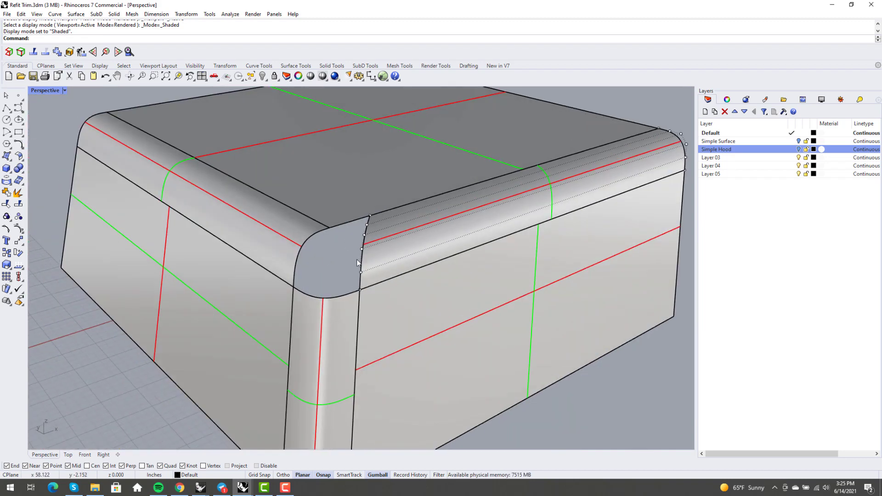
right_click_drag(370, 216, 341, 271)
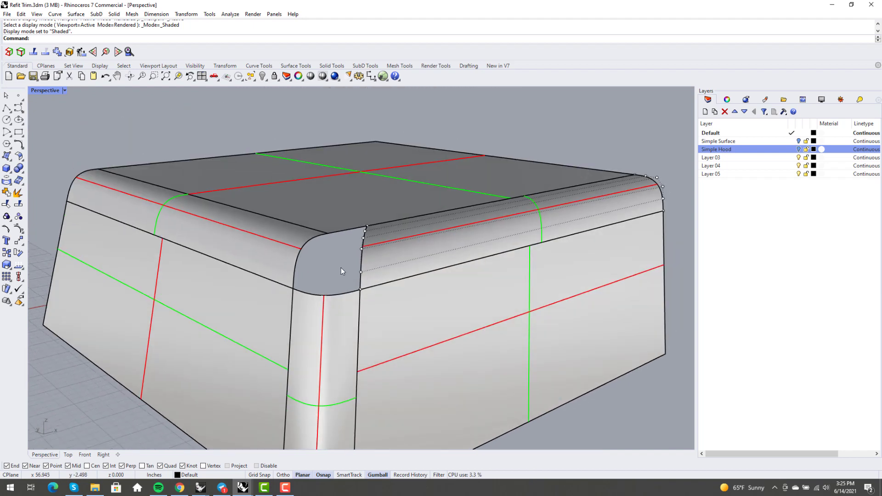
scroll(340, 271, "up", 3)
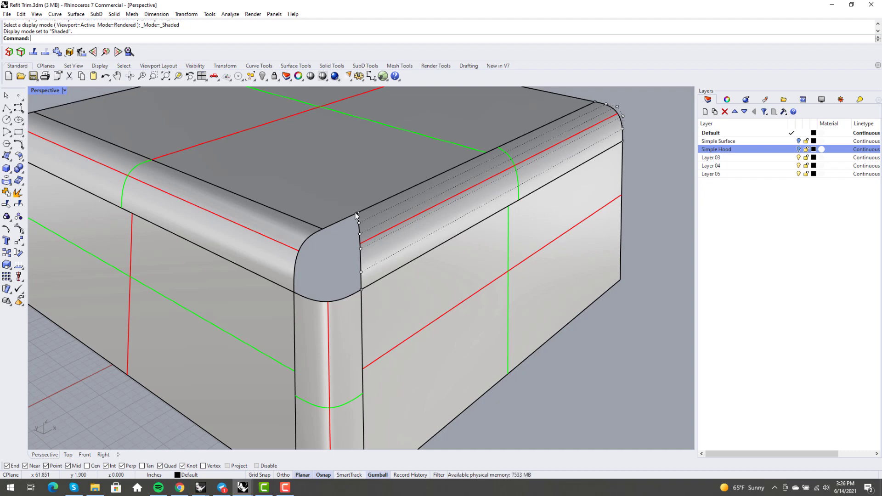
mouse_move(394, 237)
right_mouse_down()
mouse_move(387, 245)
mouse_move(393, 240)
right_mouse_up()
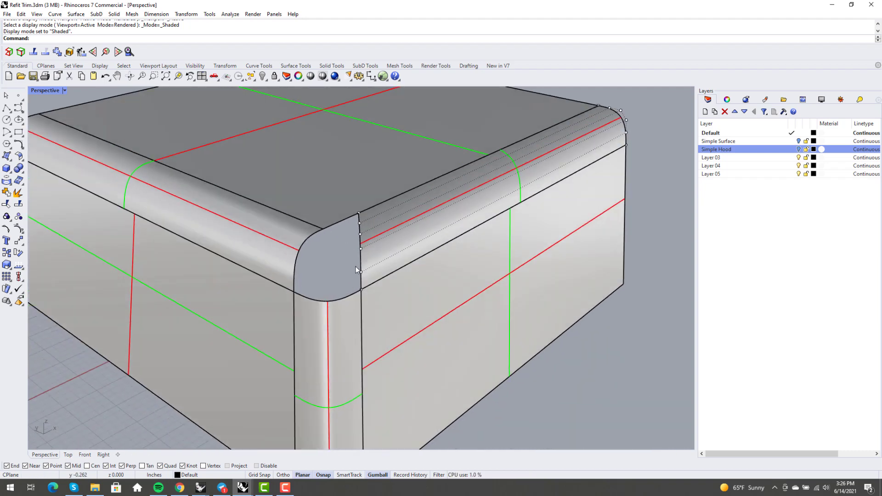
right_click_drag(356, 270, 331, 244)
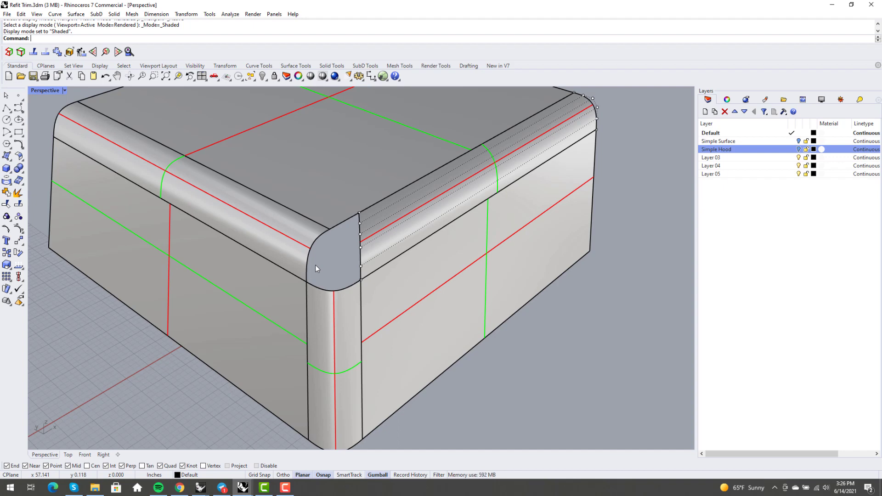
Show the control points of the two top fillets that meet at the closed corner of the other box.
scroll(358, 244, "down", 16)
scroll(253, 304, "up", 15)
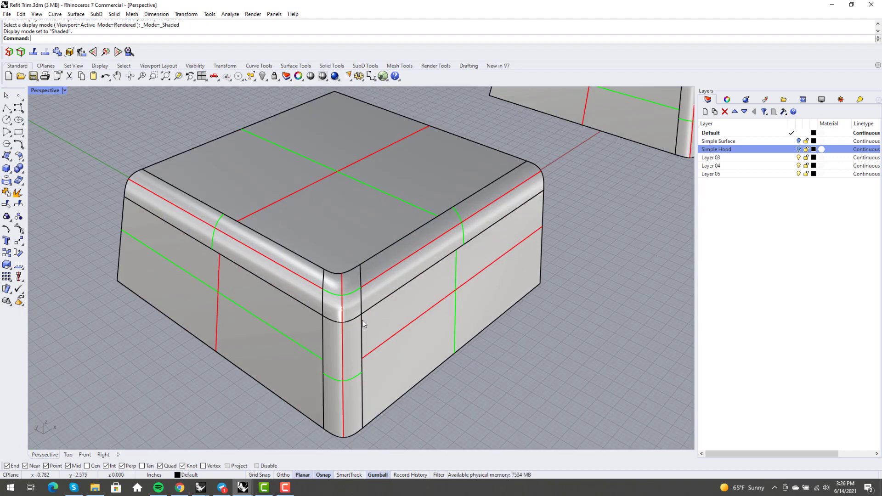
scroll(362, 321, "up", 5)
left_click(373, 274)
key("F10")
right_click_drag(397, 293, 392, 281)
left_click(229, 271)
key("F10")
right_click_drag(385, 350, 454, 296)
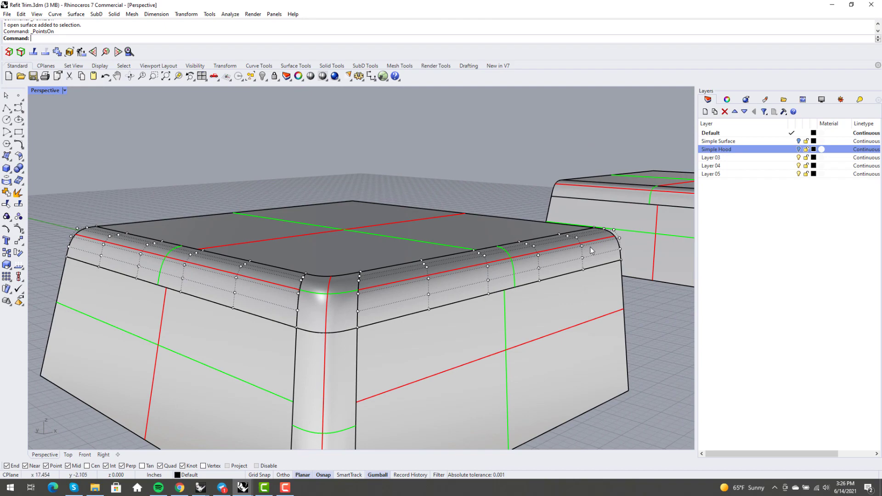
Examine the closed corner's adjoining fillet control points and show those of the vertical corner fillet too.
right_click_drag(340, 253, 309, 322)
scroll(302, 294, "up", 5)
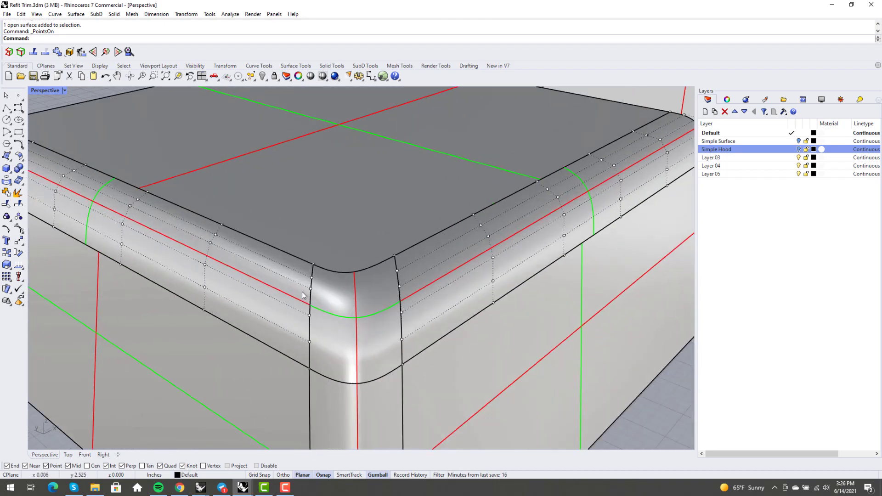
scroll(365, 243, "down", 9)
right_click_drag(365, 243, 398, 261)
scroll(373, 302, "up", 5)
scroll(399, 262, "up", 5)
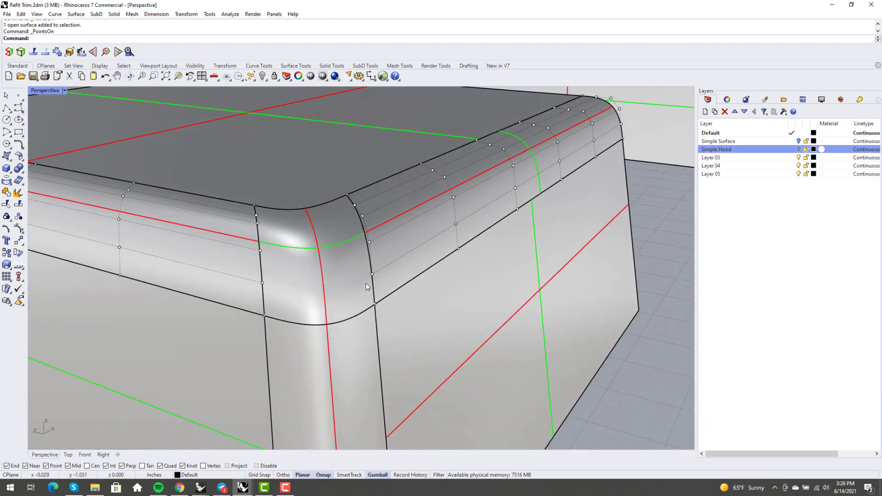
left_click(355, 326)
key("F10")
scroll(358, 314, "down", 3)
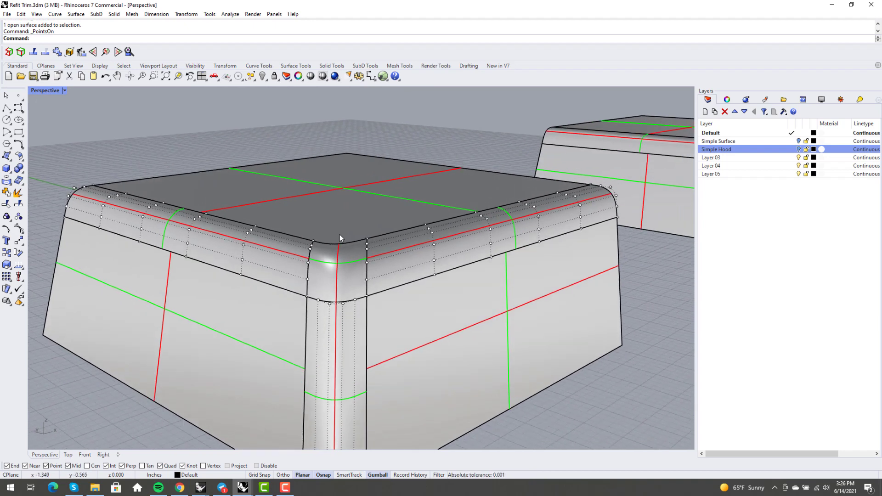
Compare the closed corner blend and its adjoining fillet control points with the open corner on the other box.
scroll(340, 234, "up", 3)
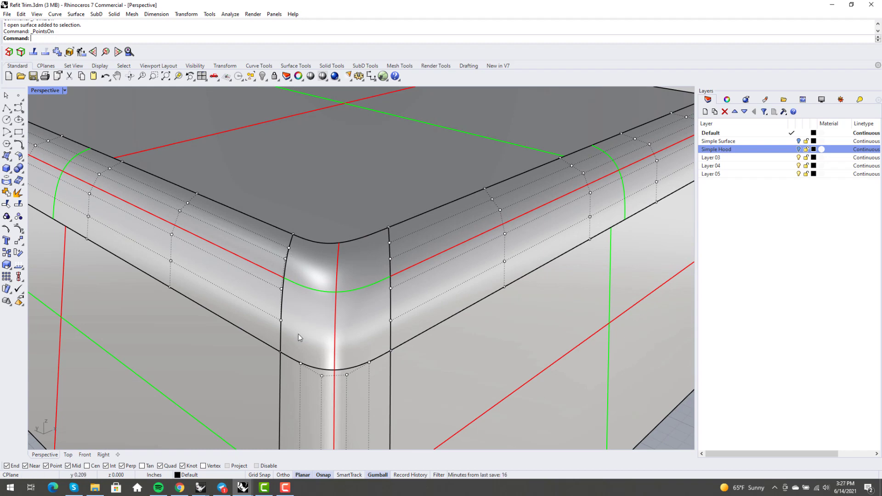
right_click_drag(304, 327, 339, 295)
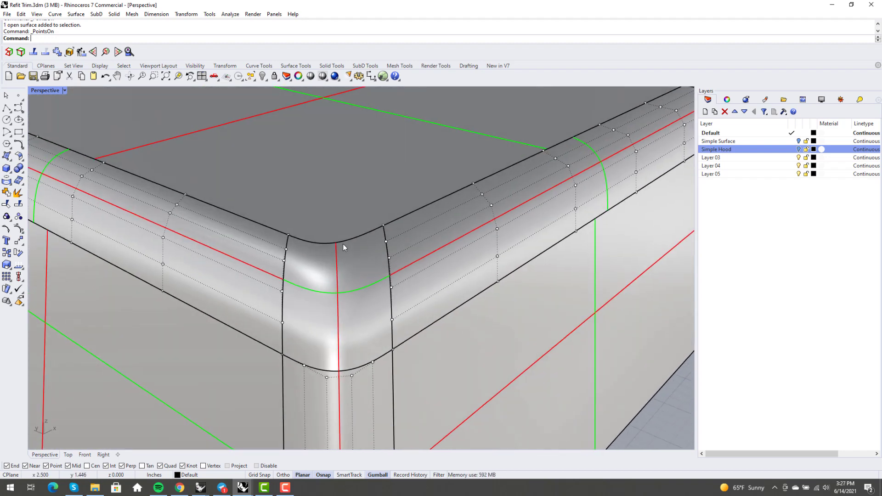
scroll(290, 228, "down", 5)
scroll(308, 248, "down", 3)
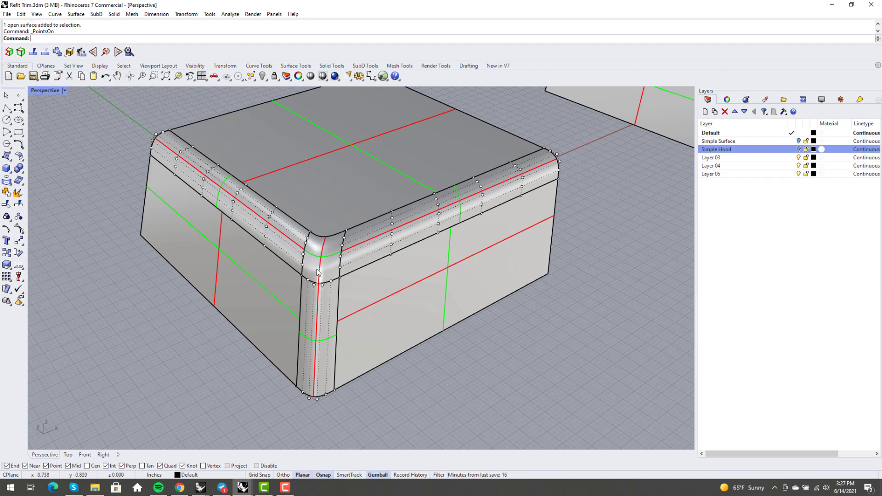
scroll(320, 269, "down", 5)
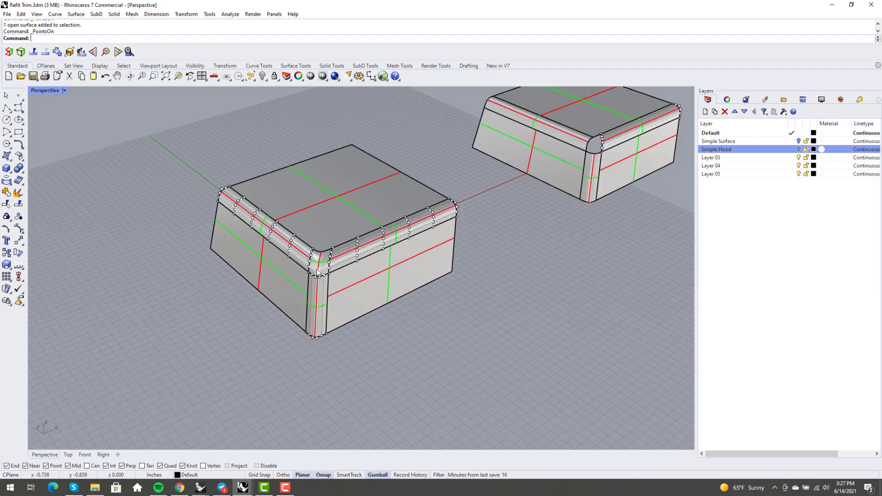
right_click_drag(321, 266, 420, 205)
scroll(514, 186, "up", 11)
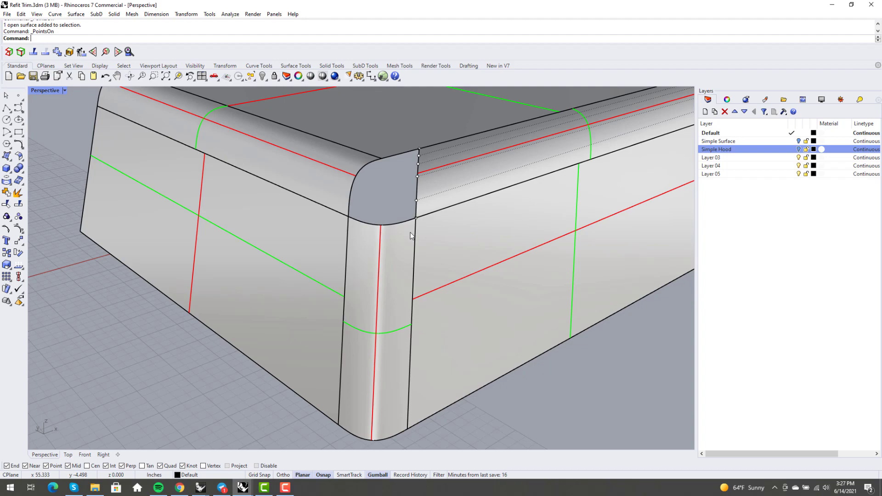
scroll(410, 236, "down", 6)
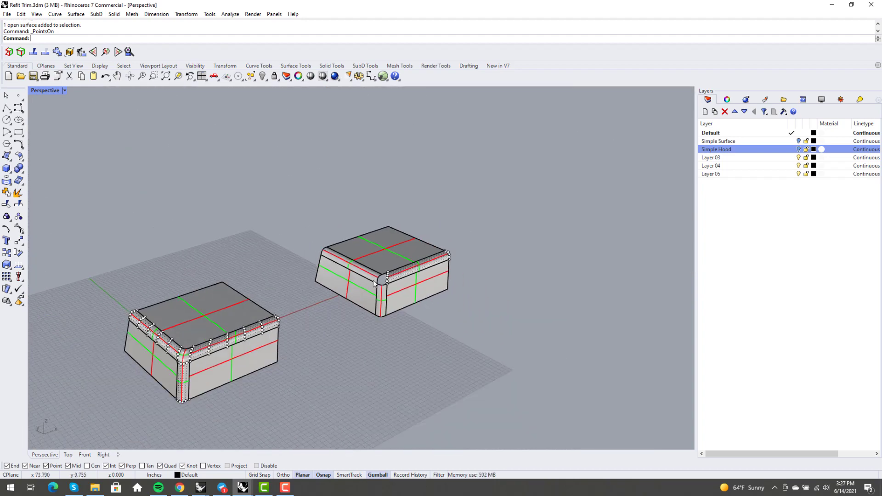
scroll(197, 349, "up", 3)
scroll(271, 281, "down", 3)
right_click_drag(197, 349, 293, 323)
scroll(266, 331, "up", 4)
scroll(302, 303, "down", 3)
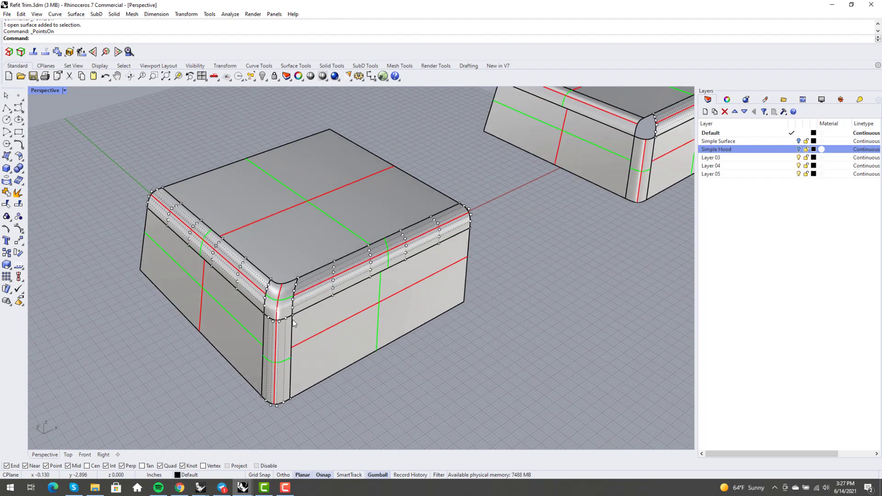